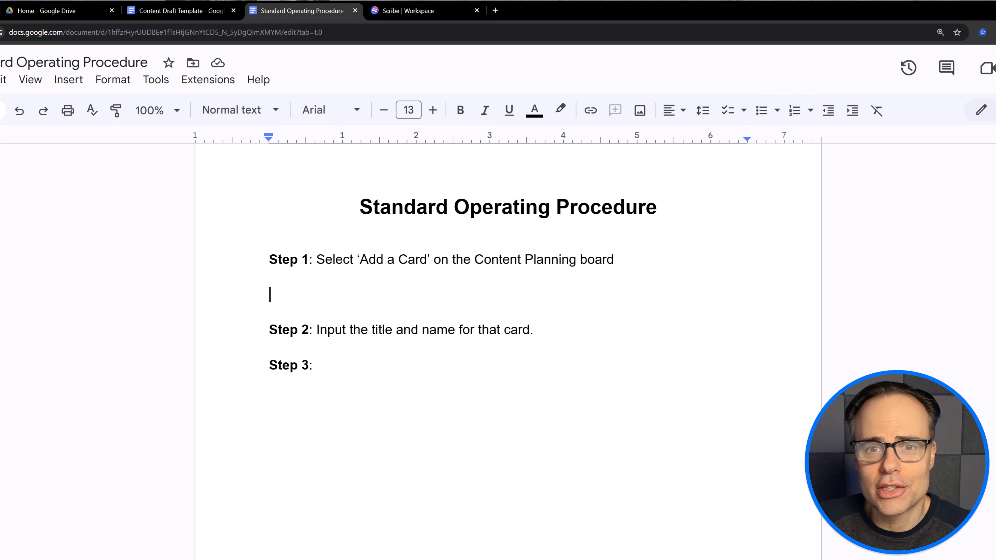
Capture the Ideas and Drafts lists of the Trello board and paste the image below Step 1 in the Standard Operating Procedure document.
{"action": "left_click", "coordinate": [3, 13]}
{"action": "key", "text": "Print"}
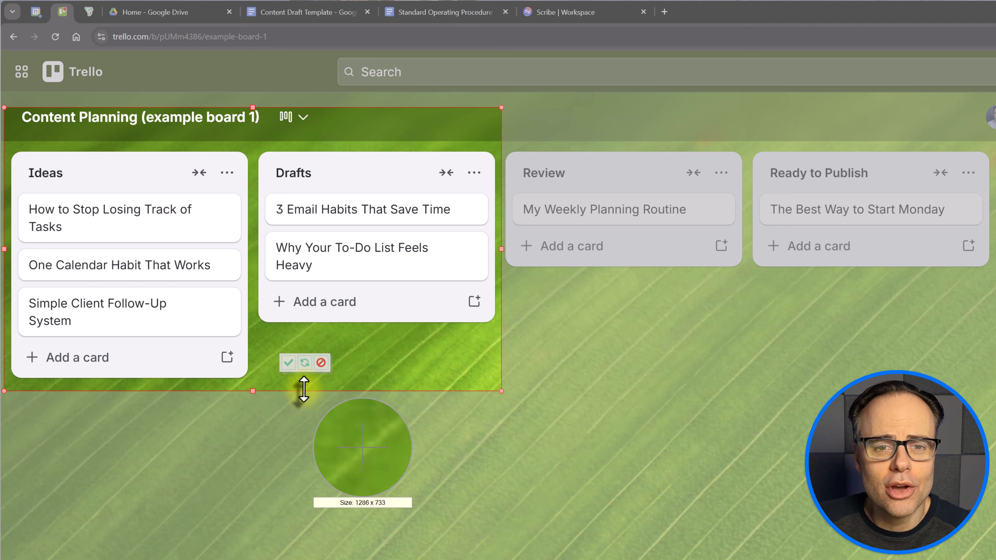
{"action": "left_click", "coordinate": [288, 363]}
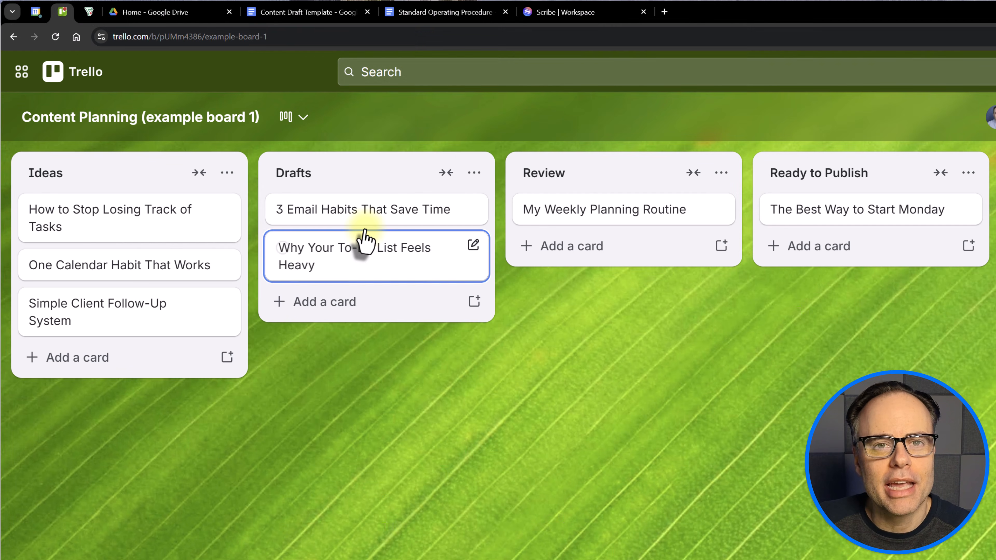
{"action": "left_click", "coordinate": [435, 17]}
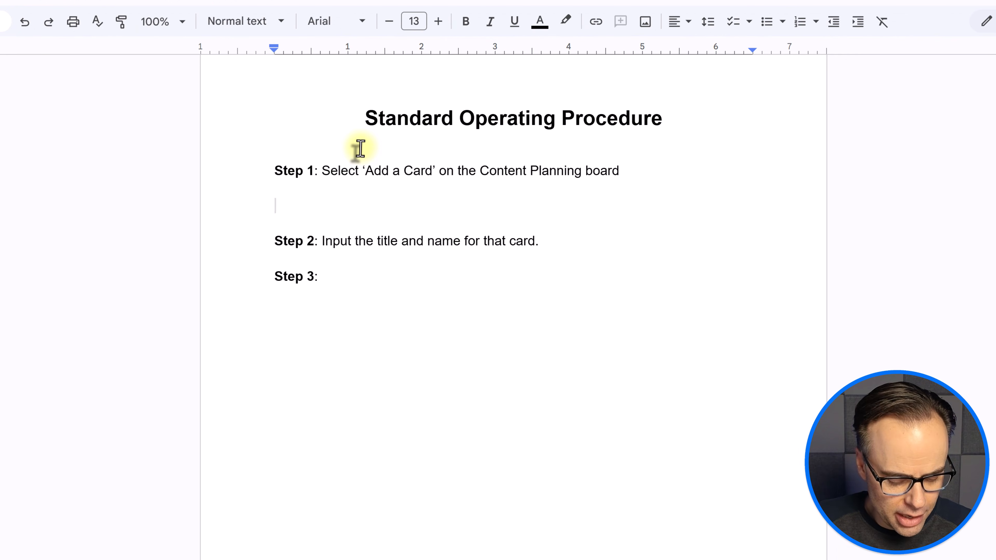
{"action": "key", "text": "ctrl+v"}
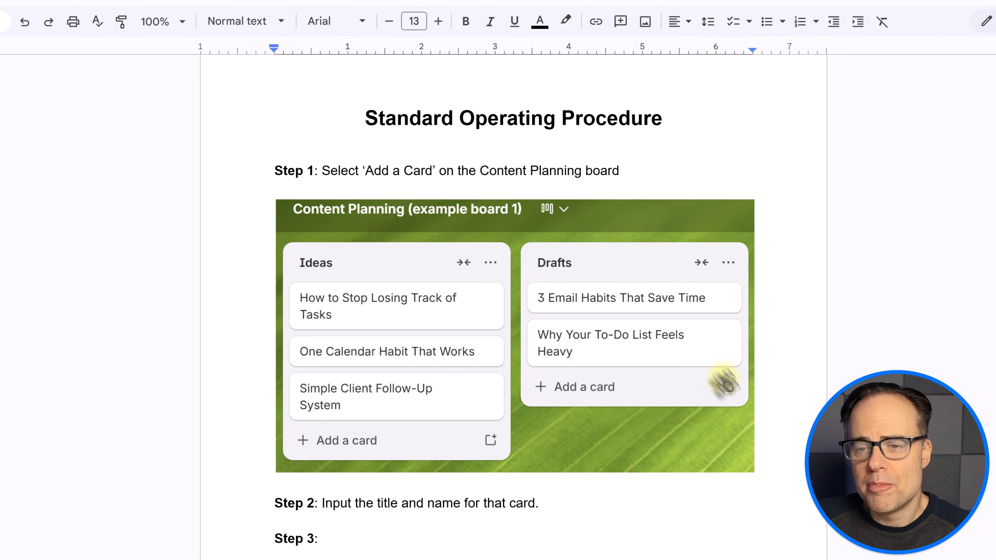
Shrink the pasted board image proportionally to about two thirds of its width and deselect it.
{"action": "left_click", "coordinate": [712, 443]}
{"action": "left_click_drag", "start_coordinate": [754, 472], "coordinate": [600, 340]}
{"action": "left_click", "coordinate": [711, 300]}
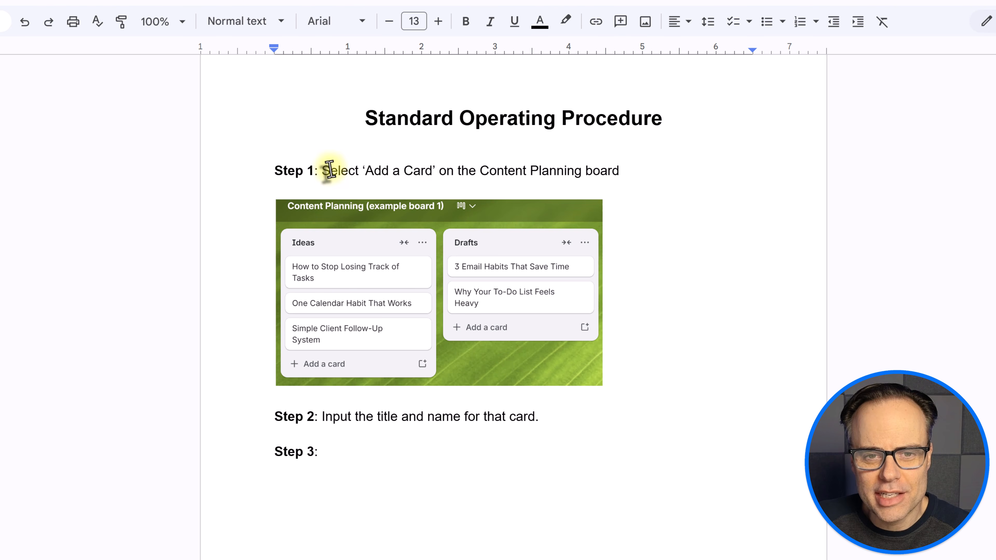
{"action": "left_click_drag", "start_coordinate": [330, 171], "coordinate": [446, 171]}
{"action": "left_click", "coordinate": [489, 172]}
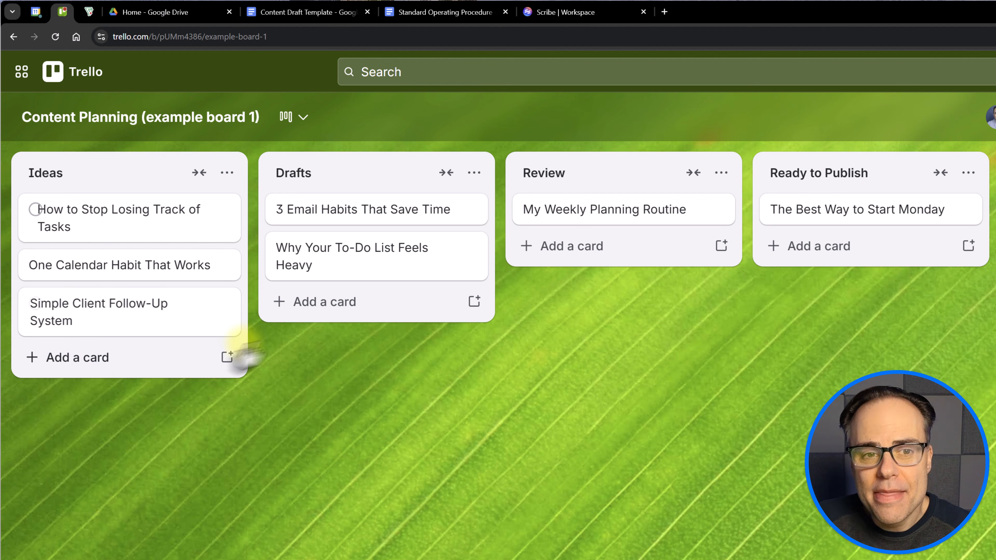
Start a Scribe capture from the Content Planning board in Trello.
{"action": "mouse_move", "coordinate": [362, 196]}
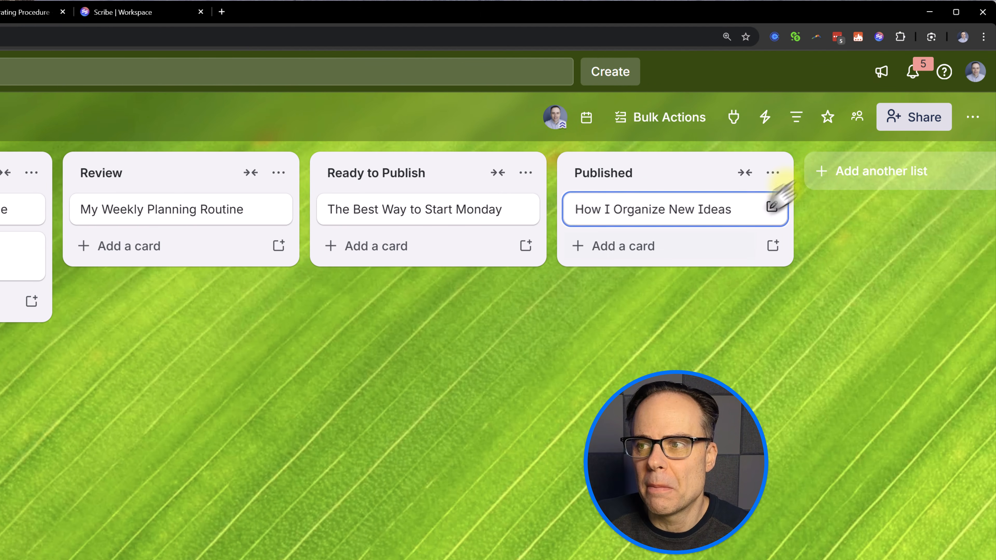
{"action": "left_click", "coordinate": [879, 37]}
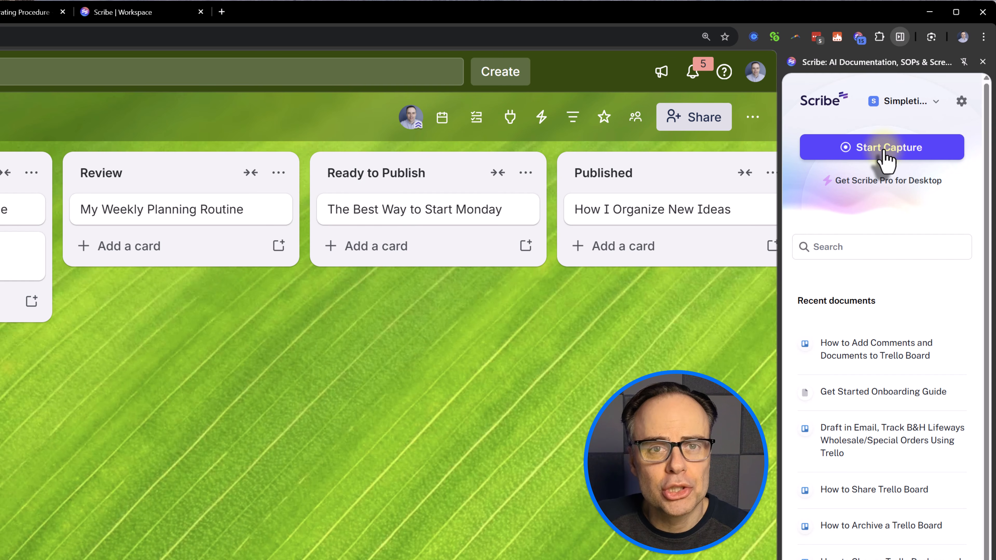
{"action": "left_click", "coordinate": [885, 153]}
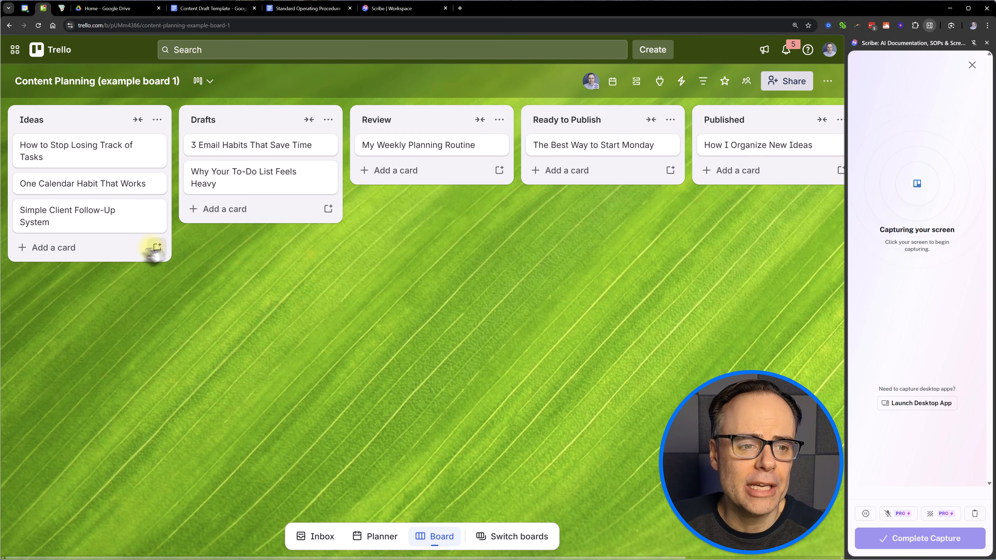
Add a card titled "5 Gmail Tips You Didn't Know" to the Ideas list.
{"action": "left_click", "coordinate": [65, 251]}
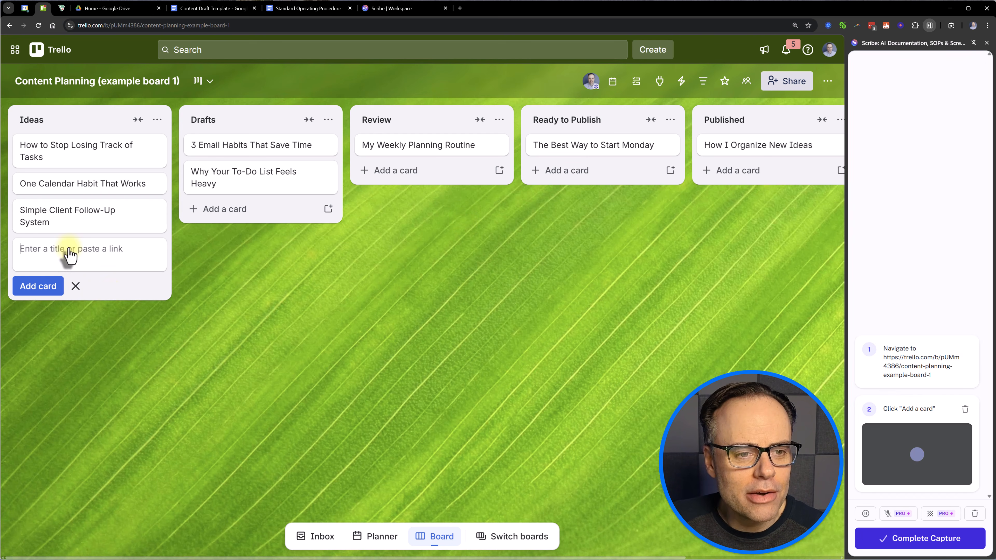
{"action": "type", "text": "5 Gmail Tips You Didn't Know"}
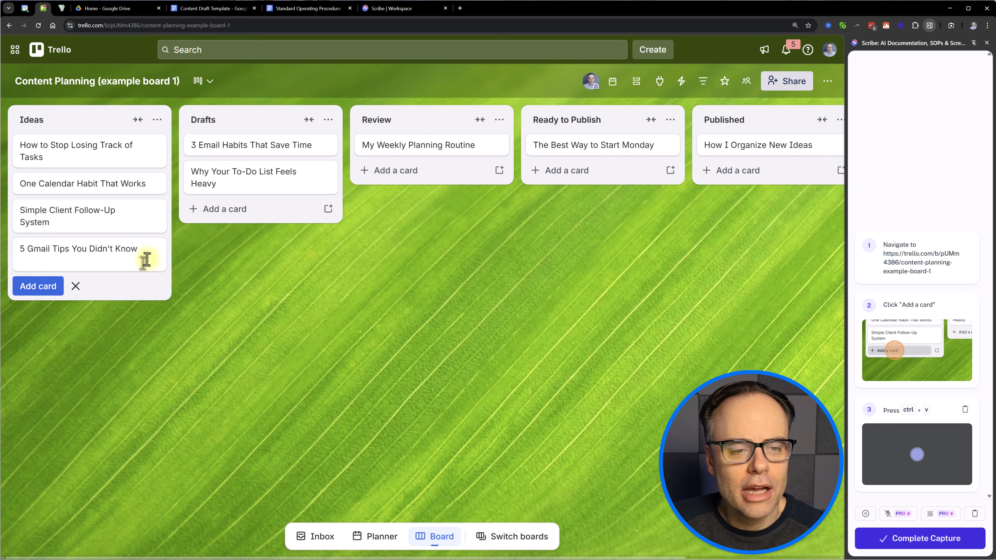
{"action": "left_click", "coordinate": [37, 286]}
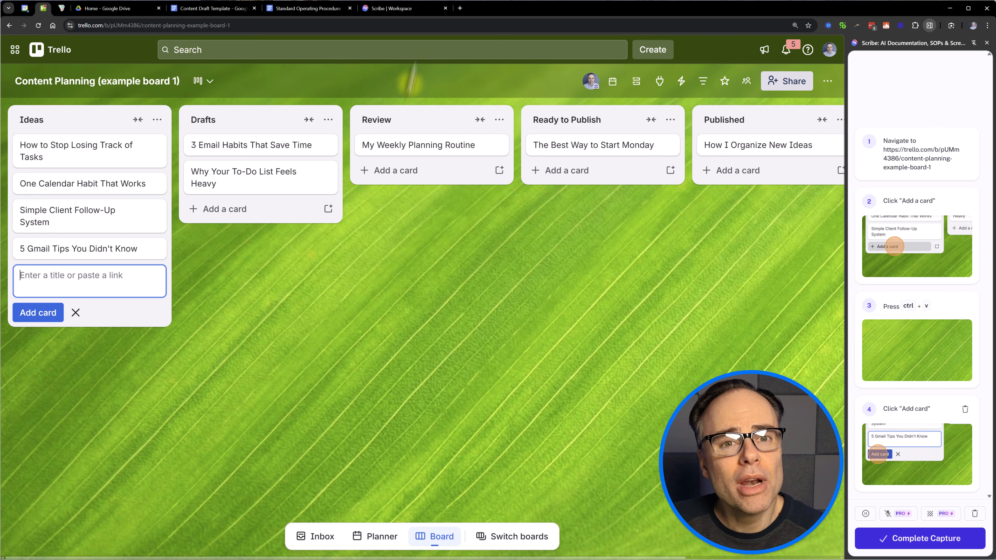
Switch to Google Drive, make a copy of Content Draft Template and open the copied document from its file location.
{"action": "left_click", "coordinate": [127, 9]}
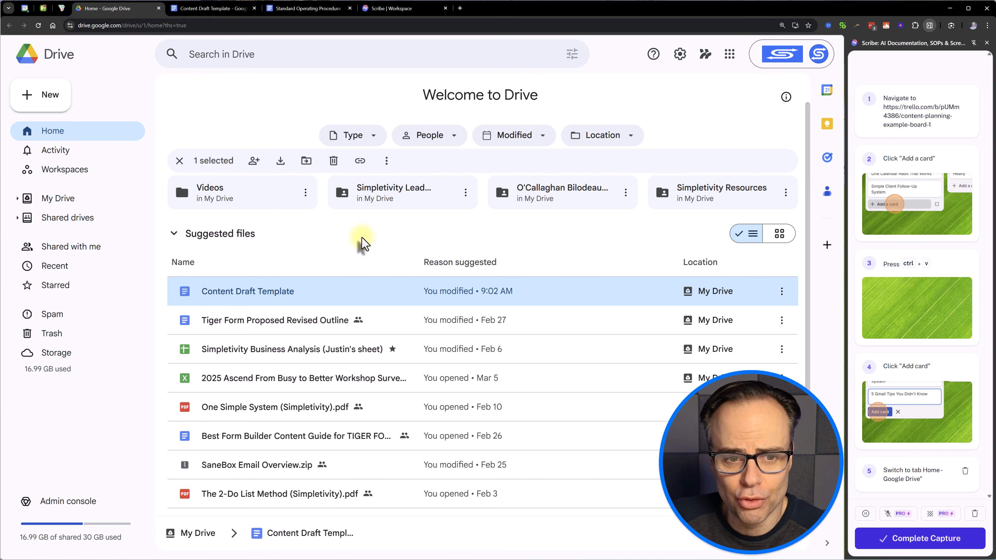
{"action": "left_click", "coordinate": [335, 294]}
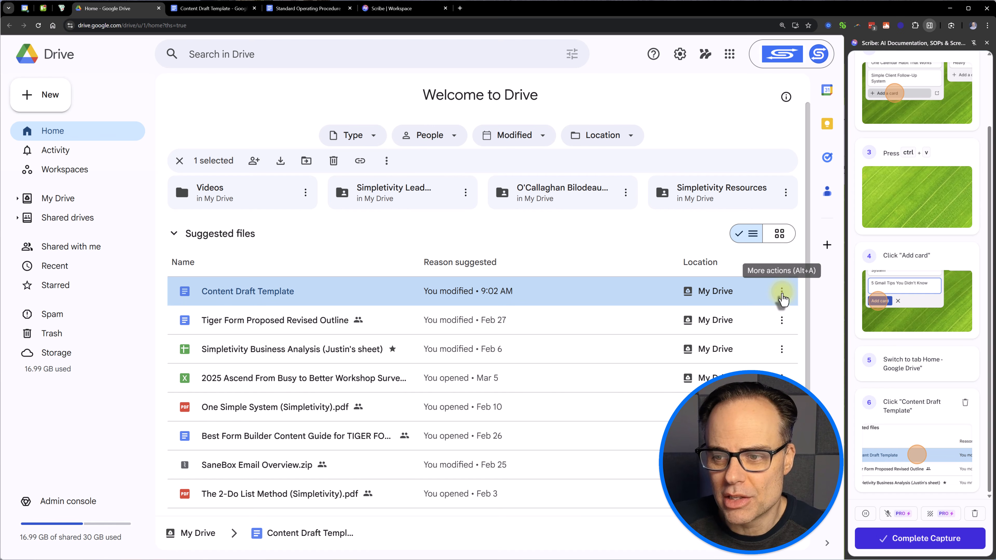
{"action": "left_click", "coordinate": [782, 295]}
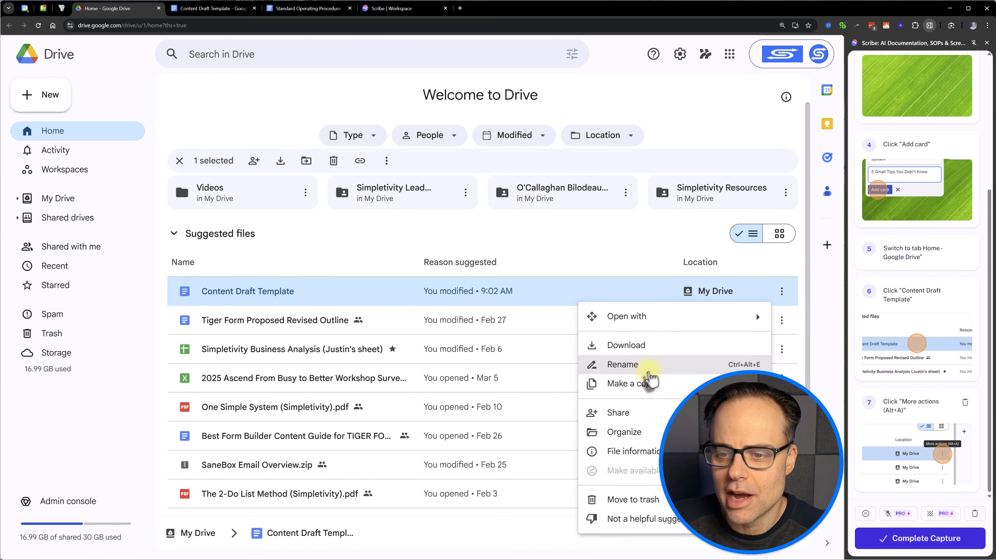
{"action": "left_click", "coordinate": [646, 384]}
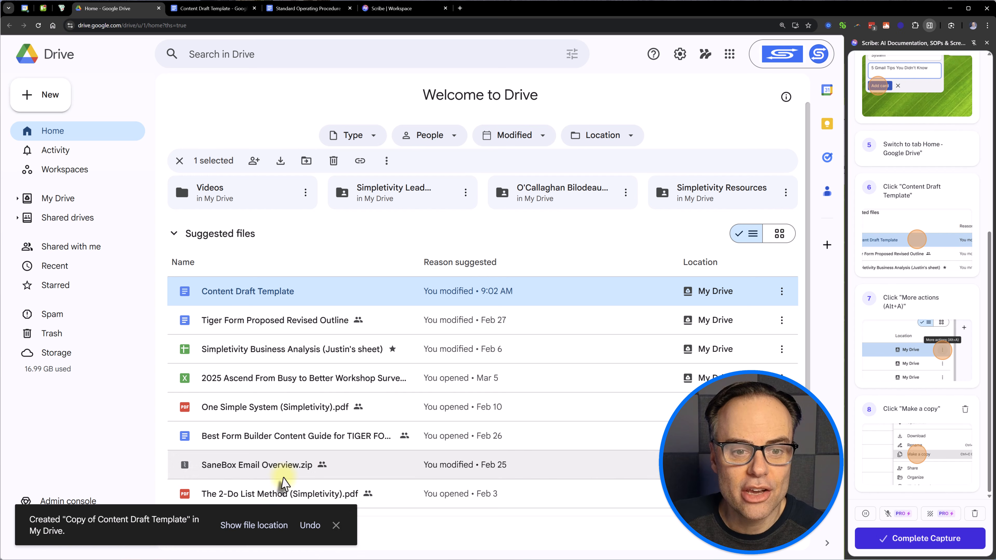
{"action": "left_click", "coordinate": [259, 527]}
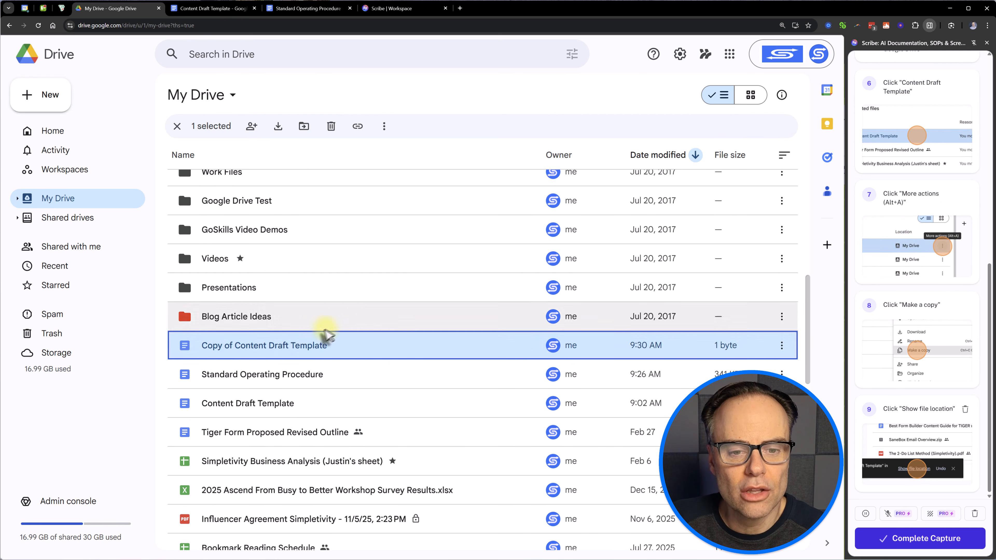
{"action": "double_click", "coordinate": [283, 346]}
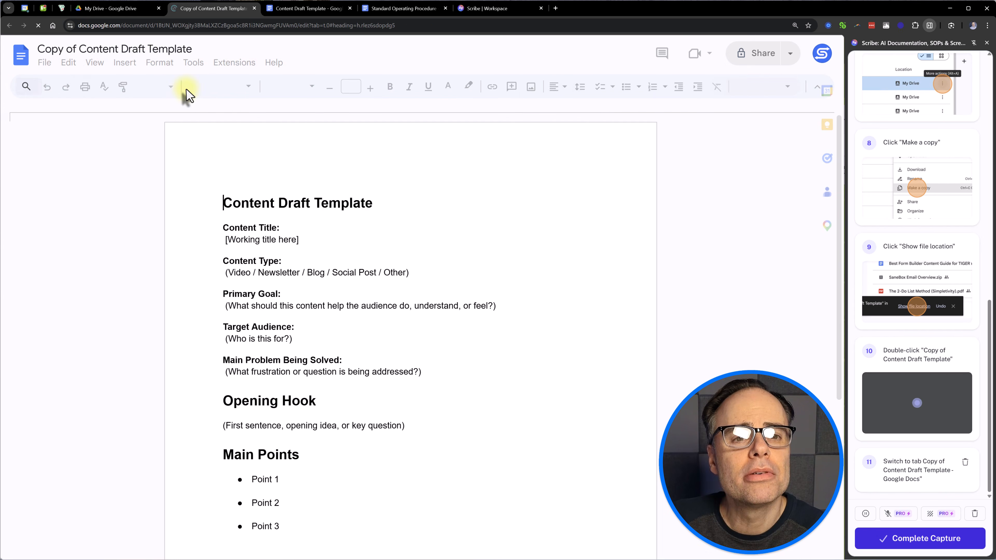
Rename the copied document to "New Content Name".
{"action": "left_click", "coordinate": [120, 49]}
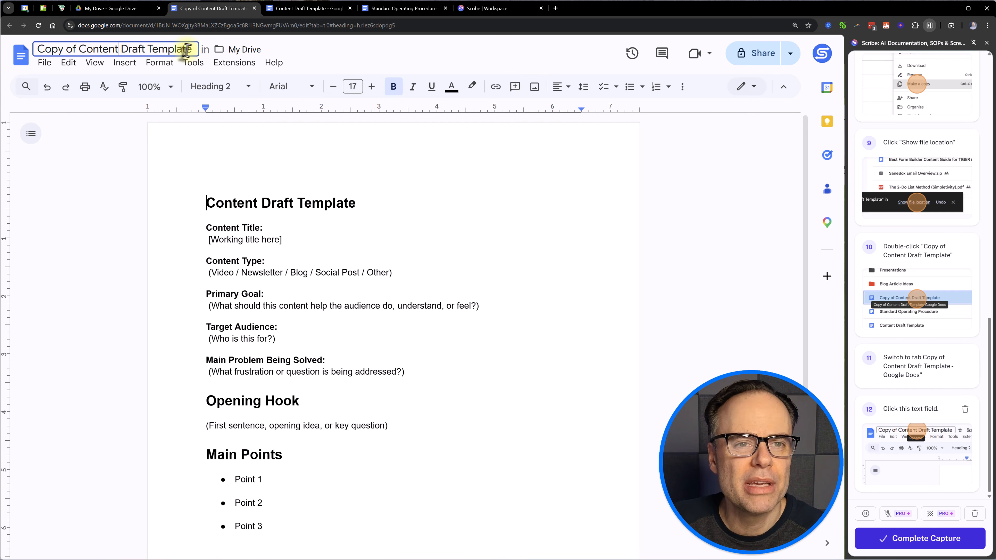
{"action": "left_click", "coordinate": [195, 51]}
{"action": "key", "text": "BackSpace"}
{"action": "key", "text": "BackSpace"}
{"action": "key", "text": "BackSpace"}
{"action": "key", "text": "BackSpace"}
{"action": "key", "text": "BackSpace"}
{"action": "key", "text": "BackSpace"}
{"action": "key", "text": "BackSpace"}
{"action": "key", "text": "BackSpace"}
{"action": "key", "text": "BackSpace"}
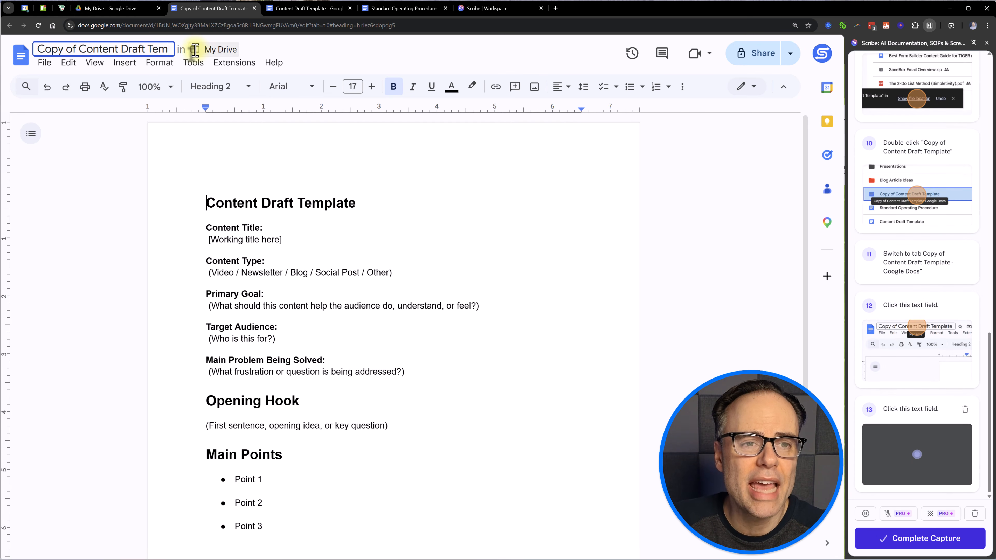
{"action": "key", "text": "BackSpace"}
{"action": "key", "text": "BackSpace"}
{"action": "key", "text": "BackSpace"}
{"action": "key", "text": "BackSpace"}
{"action": "key", "text": "BackSpace"}
{"action": "key", "text": "BackSpace"}
{"action": "key", "text": "BackSpace"}
{"action": "key", "text": "BackSpace"}
{"action": "key", "text": "BackSpace"}
{"action": "key", "text": "BackSpace"}
{"action": "key", "text": "BackSpace"}
{"action": "key", "text": "BackSpace"}
{"action": "key", "text": "BackSpace"}
{"action": "key", "text": "BackSpace"}
{"action": "key", "text": "BackSpace"}
{"action": "key", "text": "BackSpace"}
{"action": "key", "text": "BackSpace"}
{"action": "key", "text": "BackSpace"}
{"action": "key", "text": "BackSpace"}
{"action": "key", "text": "BackSpace"}
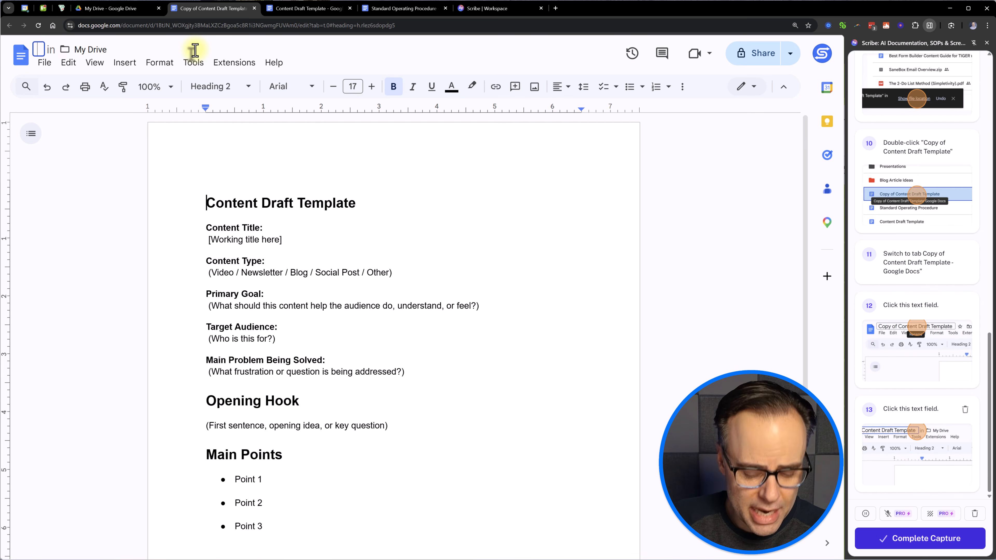
{"action": "type", "text": "New Conte"}
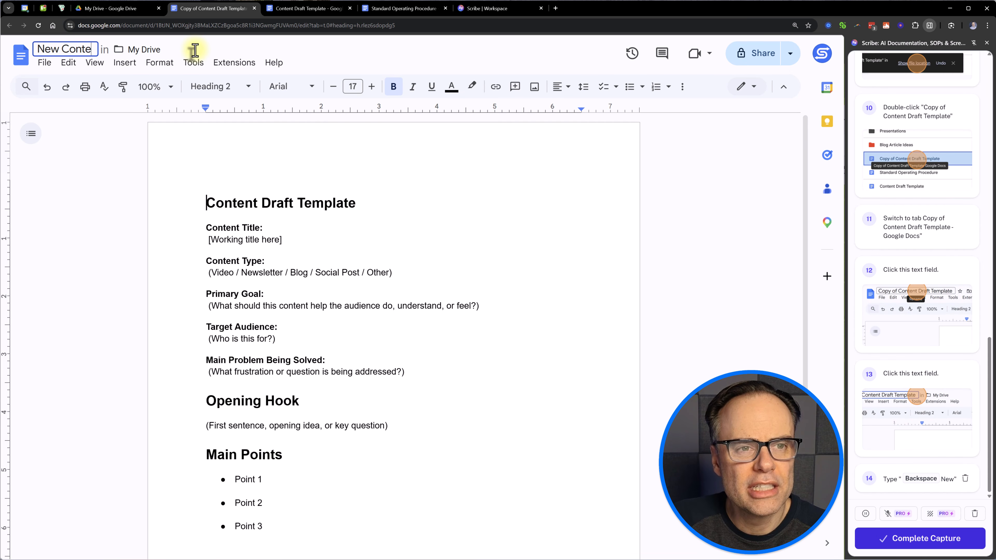
{"action": "type", "text": "nt Name"}
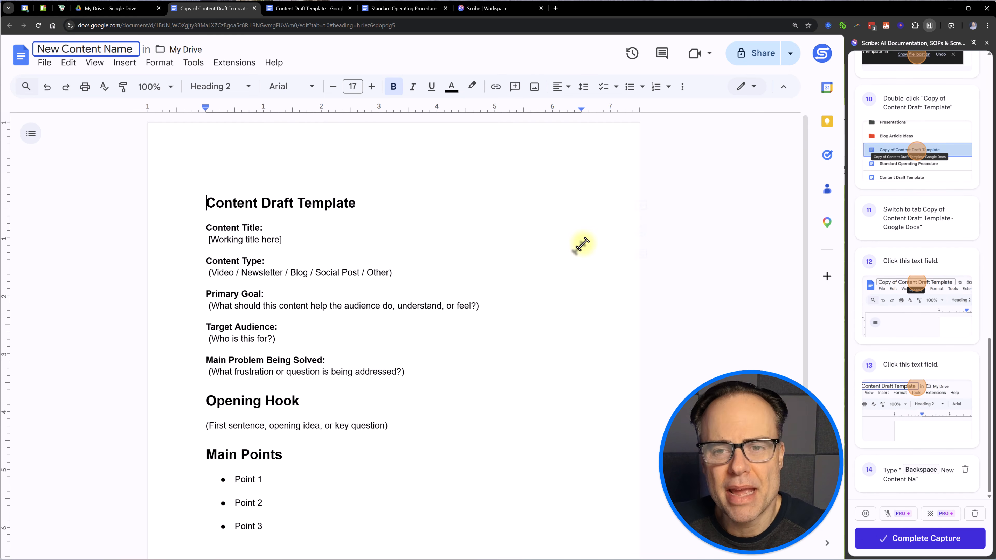
{"action": "left_click", "coordinate": [544, 210]}
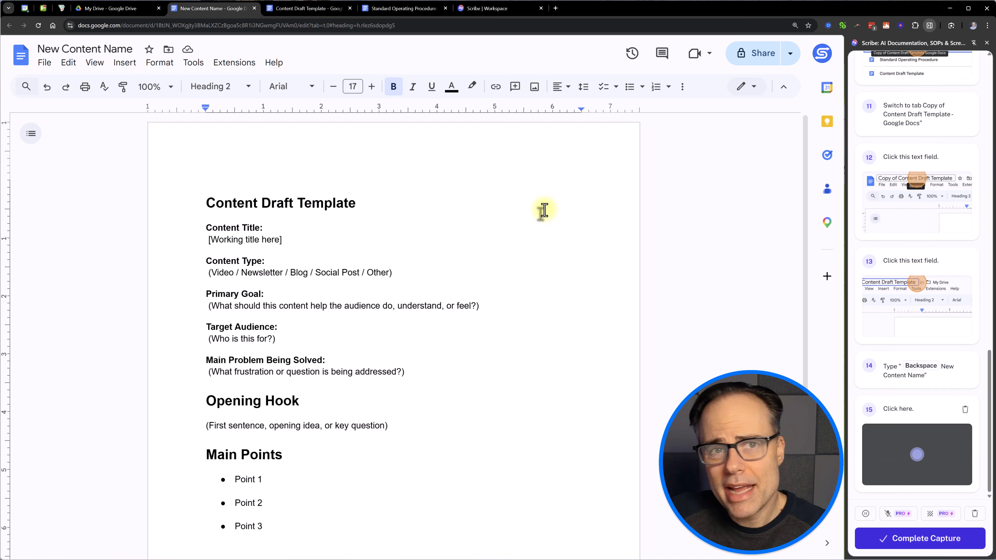
Copy the sharing link of the New Content Name document.
{"action": "scroll", "coordinate": [396, 271], "scroll_direction": "down", "scroll_amount": 2}
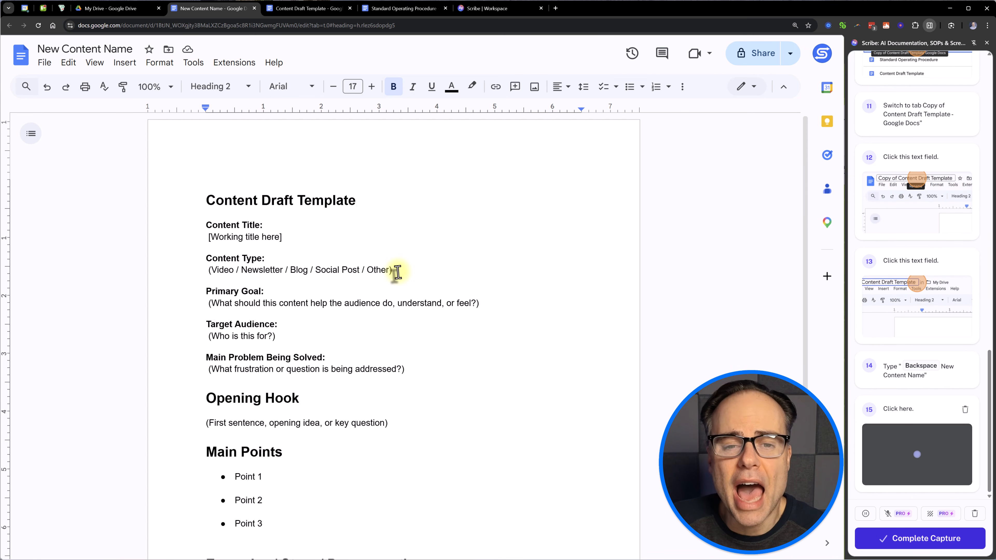
{"action": "scroll", "coordinate": [385, 267], "scroll_direction": "down", "scroll_amount": 2}
{"action": "scroll", "coordinate": [385, 267], "scroll_direction": "up", "scroll_amount": 3}
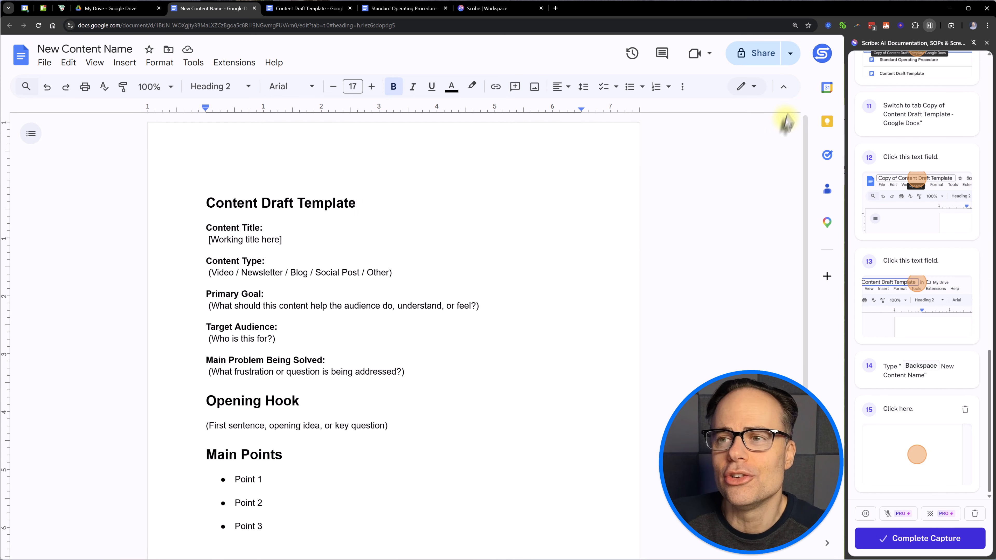
{"action": "left_click", "coordinate": [790, 56]}
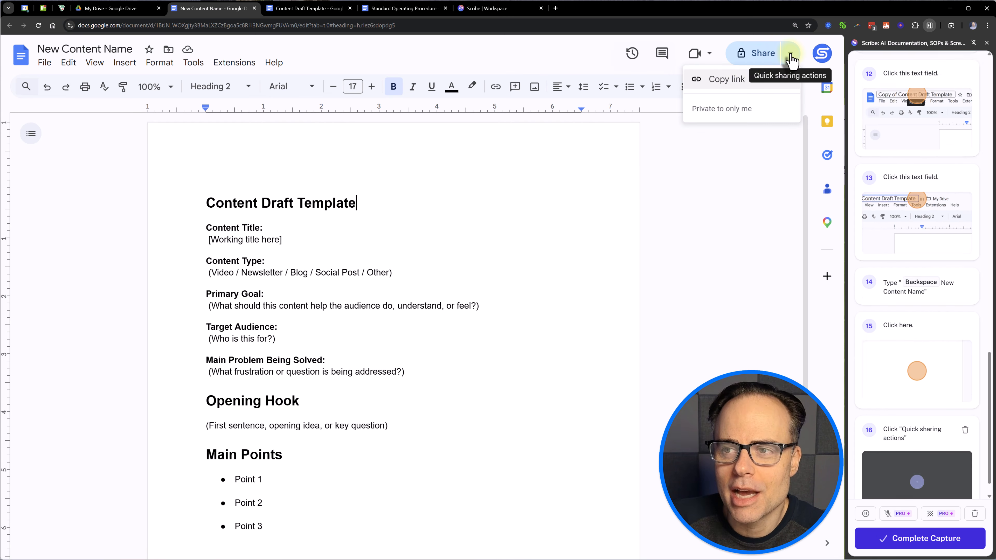
{"action": "left_click", "coordinate": [721, 81]}
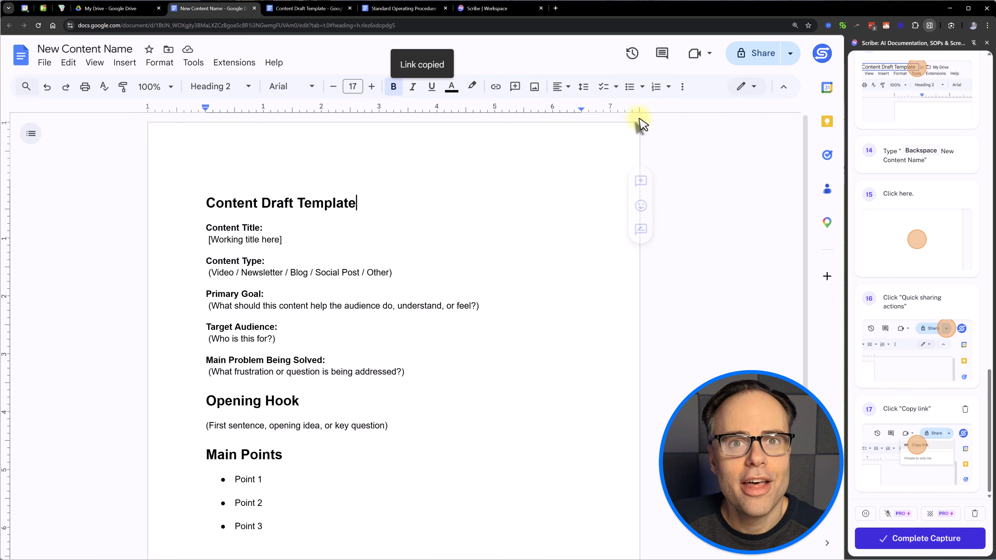
Switch to Trello and attach the copied document link to the "5 Gmail Tips You Didn't Know" card.
{"action": "left_click", "coordinate": [43, 8]}
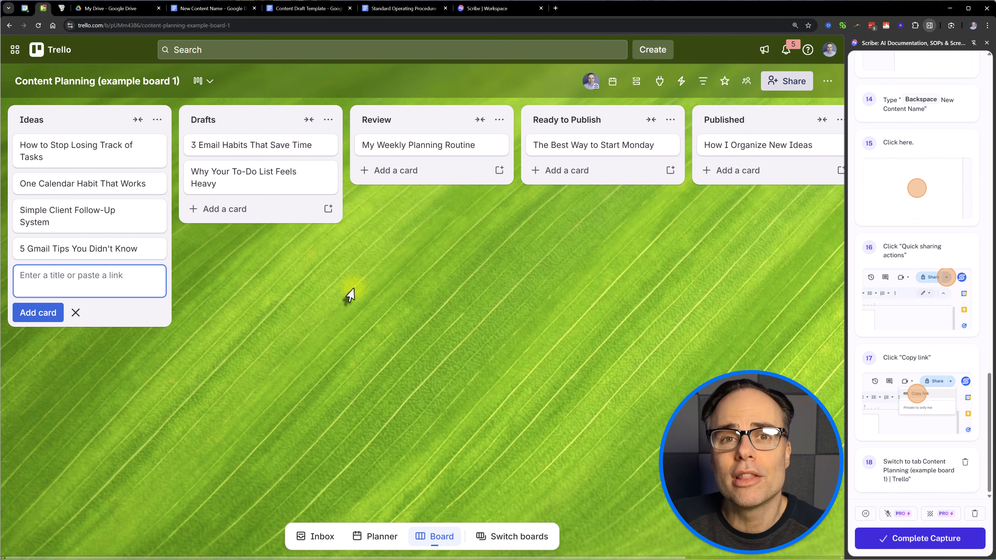
{"action": "left_click", "coordinate": [88, 253]}
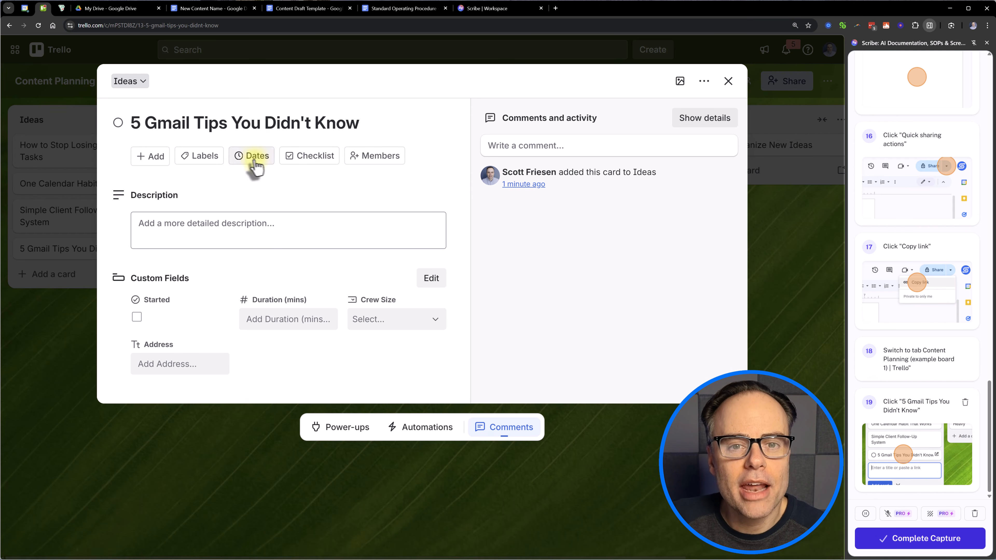
{"action": "left_click", "coordinate": [149, 156]}
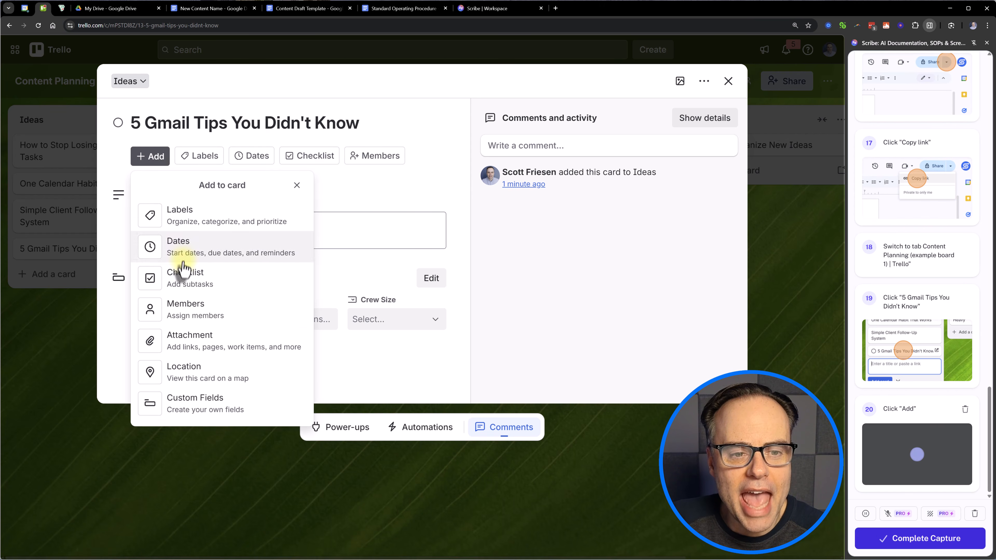
{"action": "left_click", "coordinate": [192, 339]}
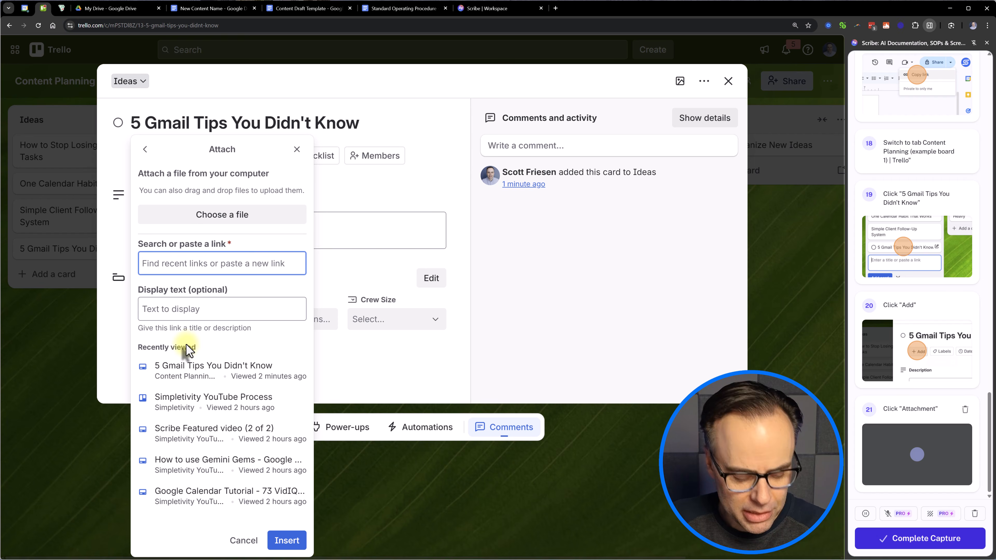
{"action": "key", "text": "ctrl+v"}
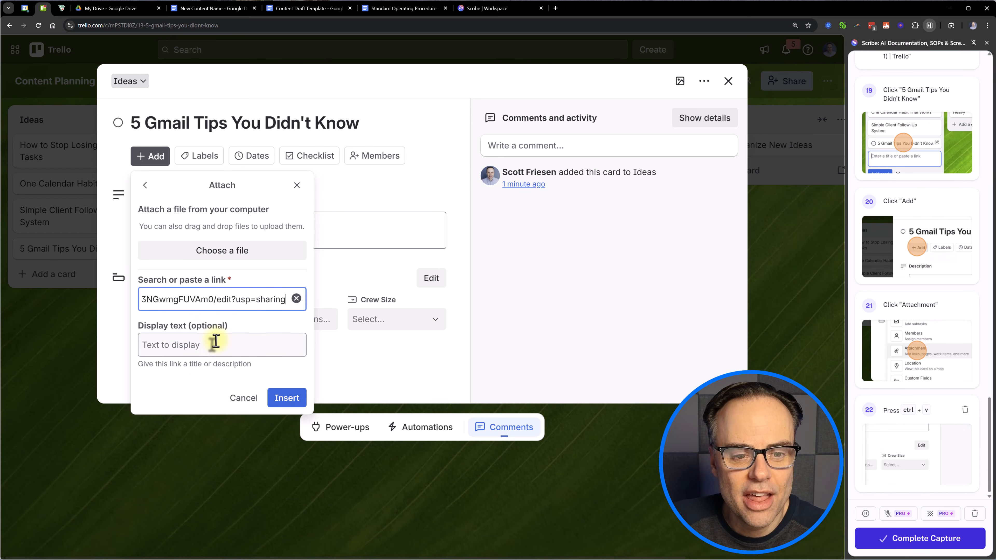
{"action": "left_click", "coordinate": [276, 401]}
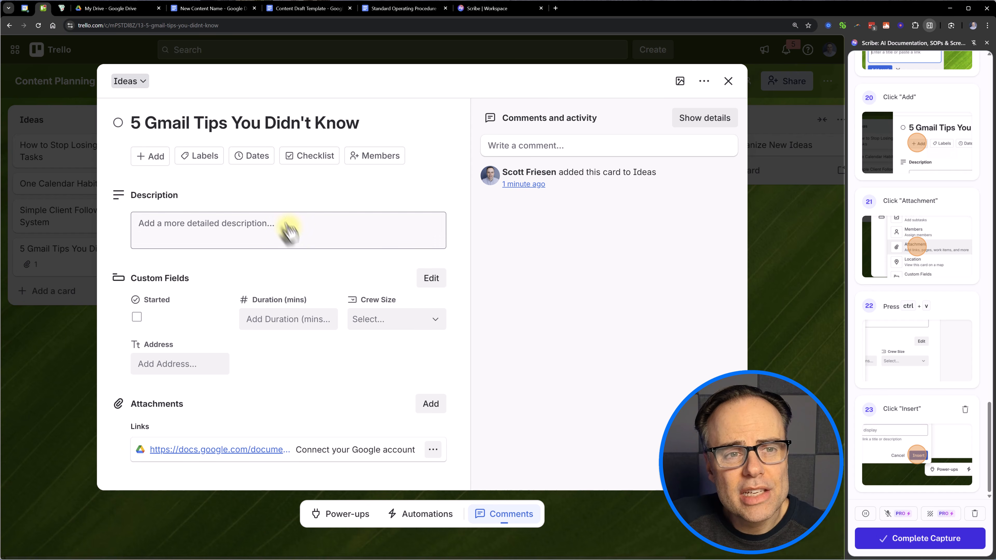
Move the "5 Gmail Tips You Didn't Know" card to the Drafts list and close the card.
{"action": "left_click", "coordinate": [142, 83]}
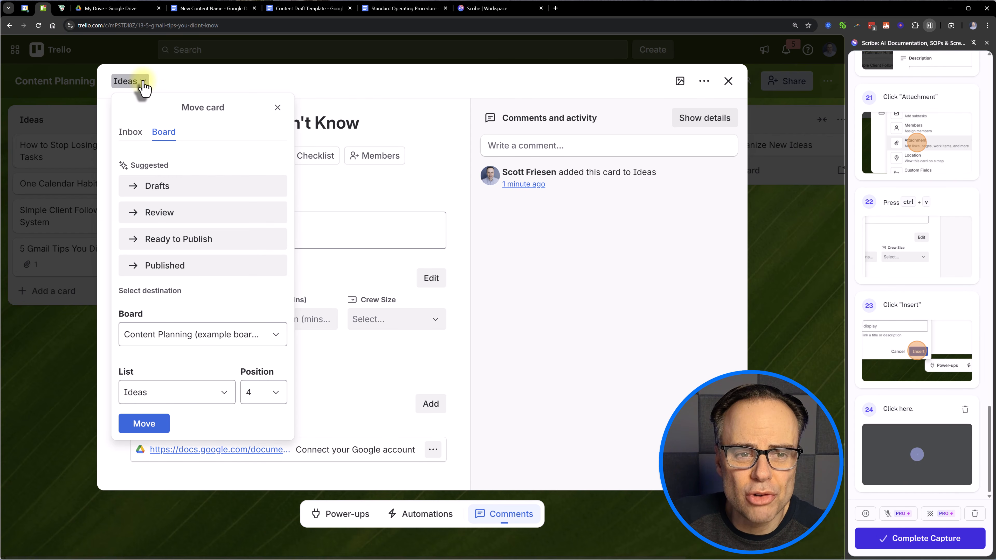
{"action": "left_click", "coordinate": [159, 187]}
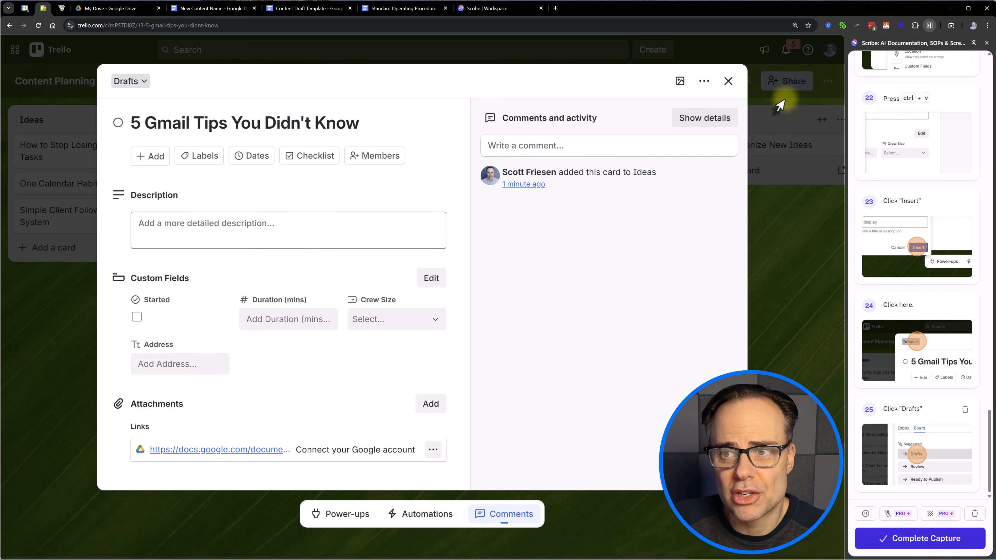
{"action": "left_click", "coordinate": [728, 83]}
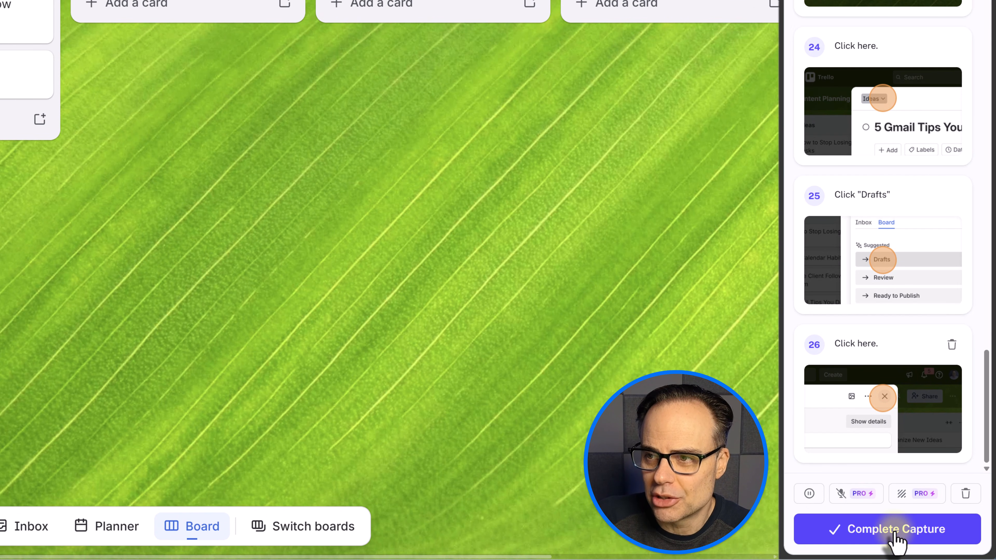
Review the recorded steps in Scribe and complete the capture.
{"action": "scroll", "coordinate": [896, 351], "scroll_direction": "up", "scroll_amount": 10}
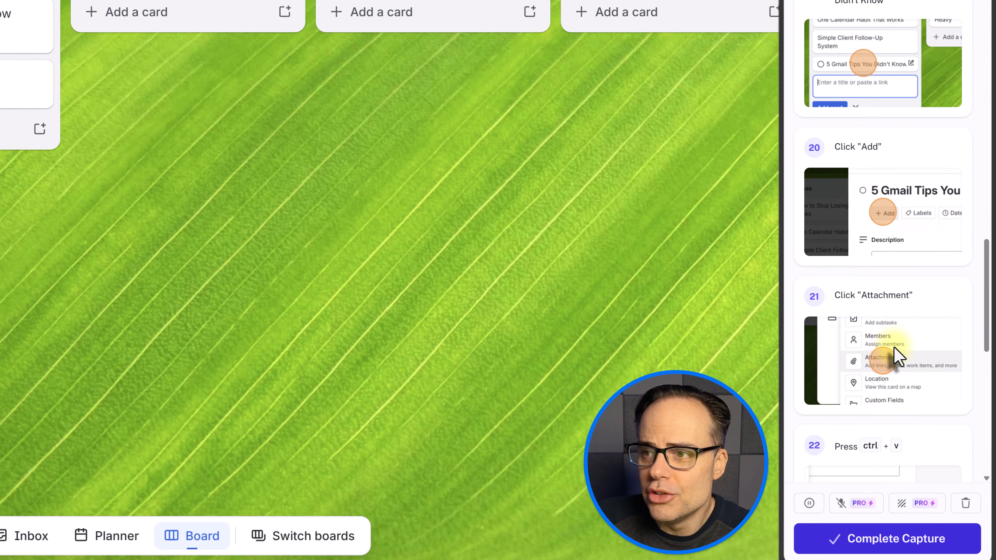
{"action": "scroll", "coordinate": [898, 357], "scroll_direction": "up", "scroll_amount": 15}
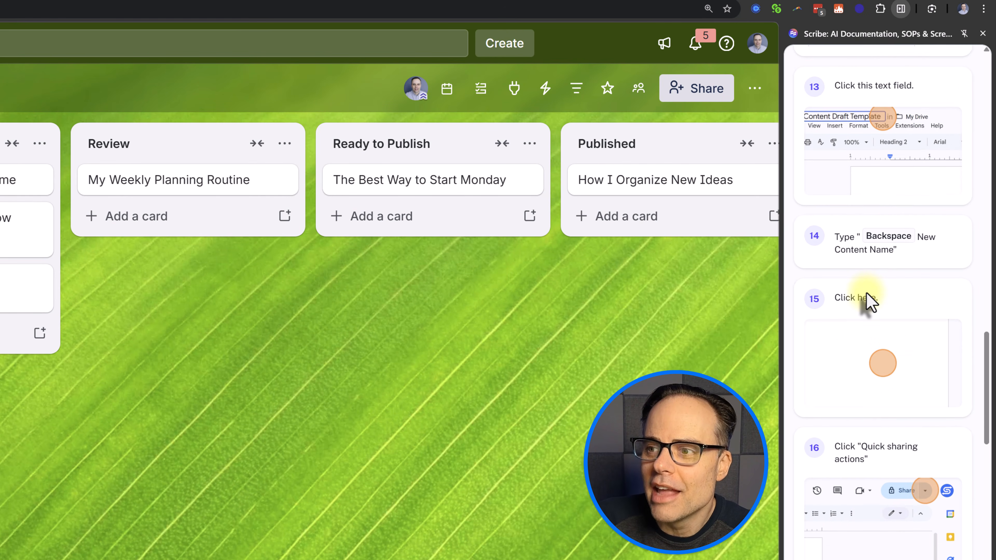
{"action": "scroll", "coordinate": [865, 305], "scroll_direction": "up", "scroll_amount": 5}
{"action": "scroll", "coordinate": [870, 300], "scroll_direction": "down", "scroll_amount": 15}
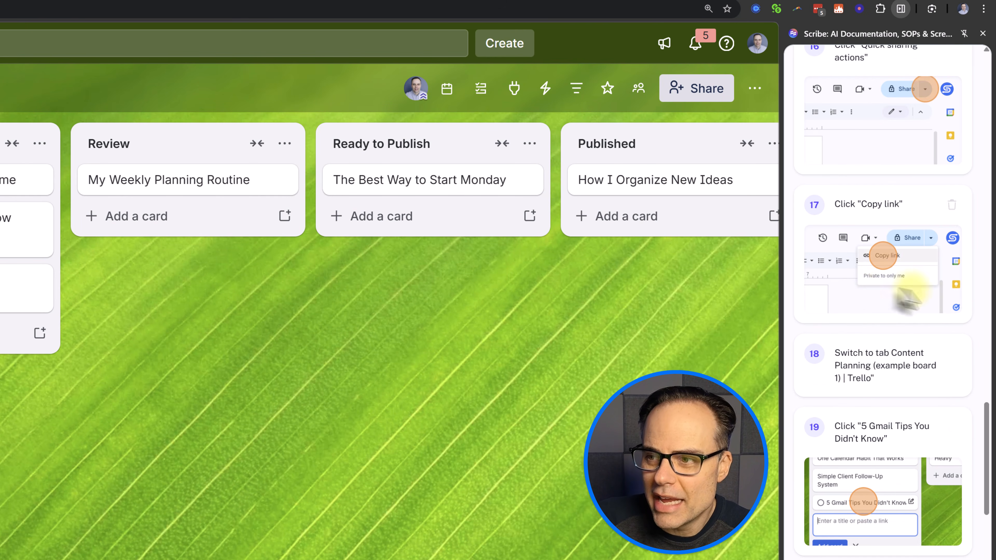
{"action": "scroll", "coordinate": [898, 298], "scroll_direction": "down", "scroll_amount": 15}
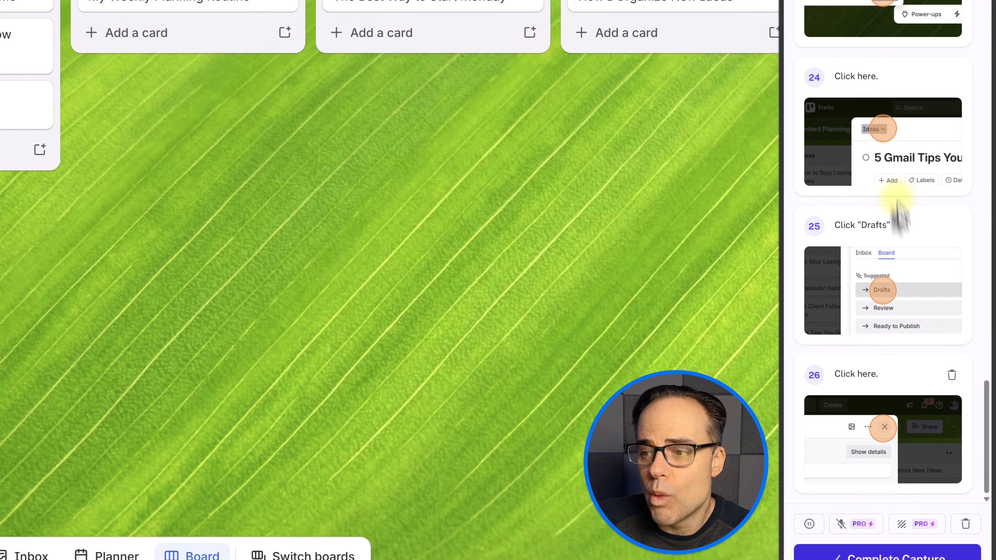
{"action": "left_click", "coordinate": [898, 555]}
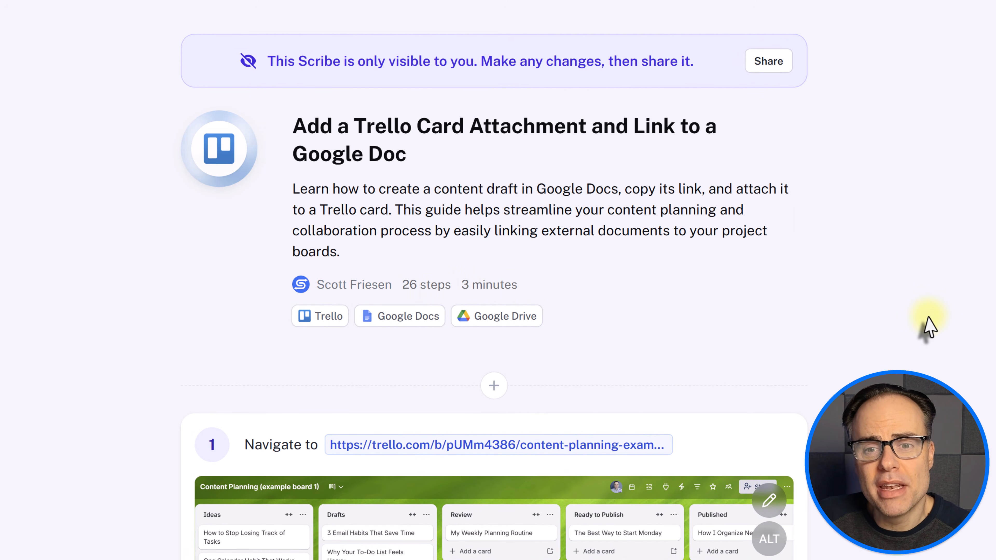
Change the generated guide's title to "Creating a new Content Idea".
{"action": "scroll", "coordinate": [928, 328], "scroll_direction": "down", "scroll_amount": 8}
{"action": "scroll", "coordinate": [929, 318], "scroll_direction": "down", "scroll_amount": 18}
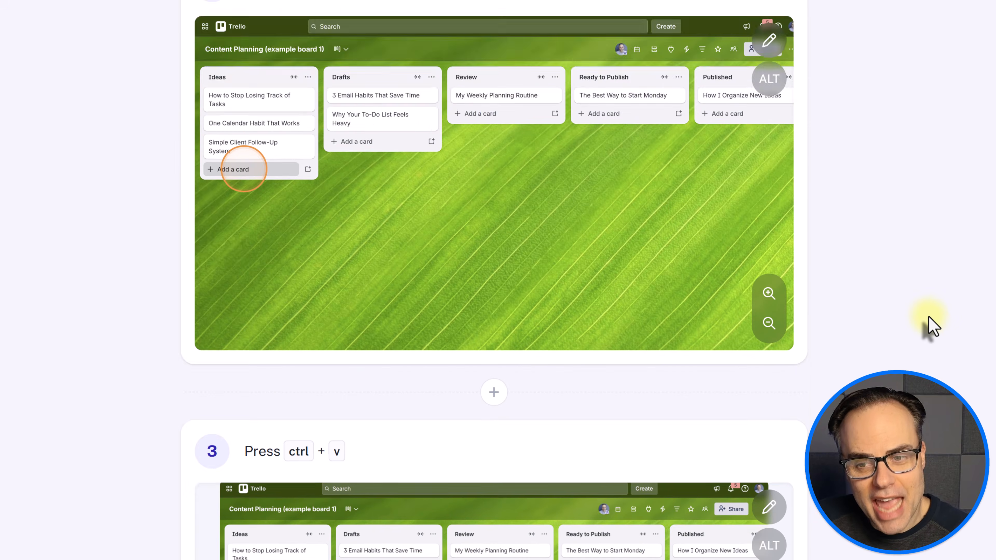
{"action": "scroll", "coordinate": [932, 326], "scroll_direction": "down", "scroll_amount": 8}
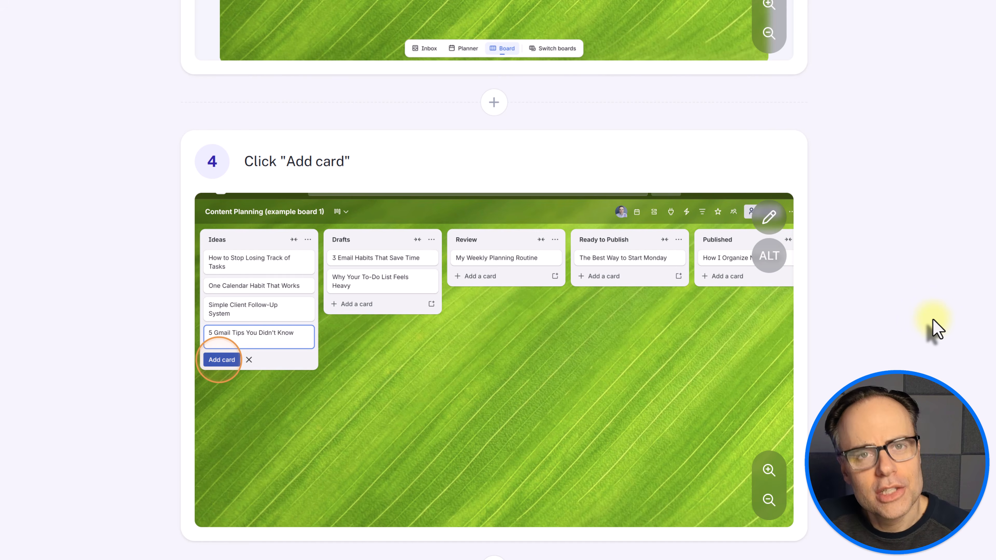
{"action": "scroll", "coordinate": [933, 321], "scroll_direction": "up", "scroll_amount": 20}
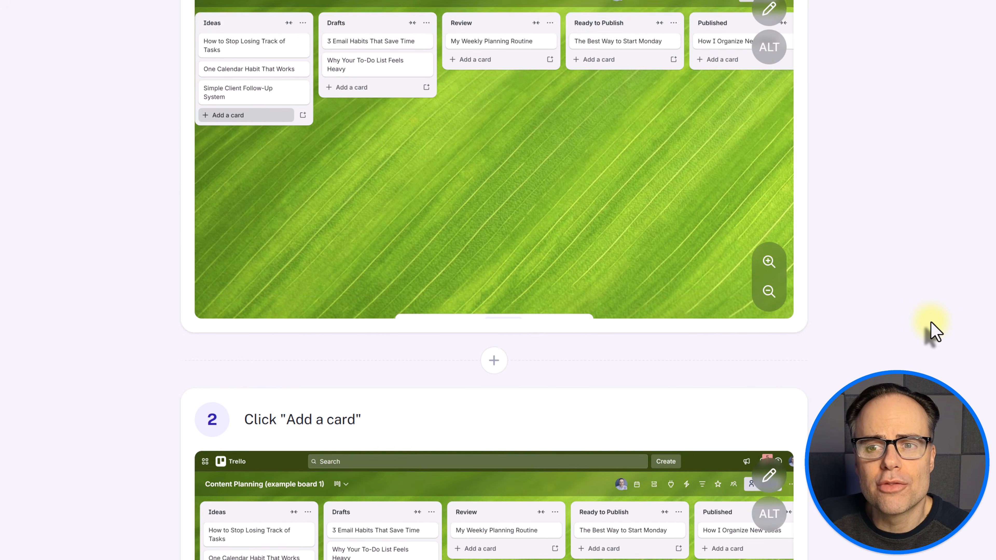
{"action": "scroll", "coordinate": [934, 332], "scroll_direction": "up", "scroll_amount": 9}
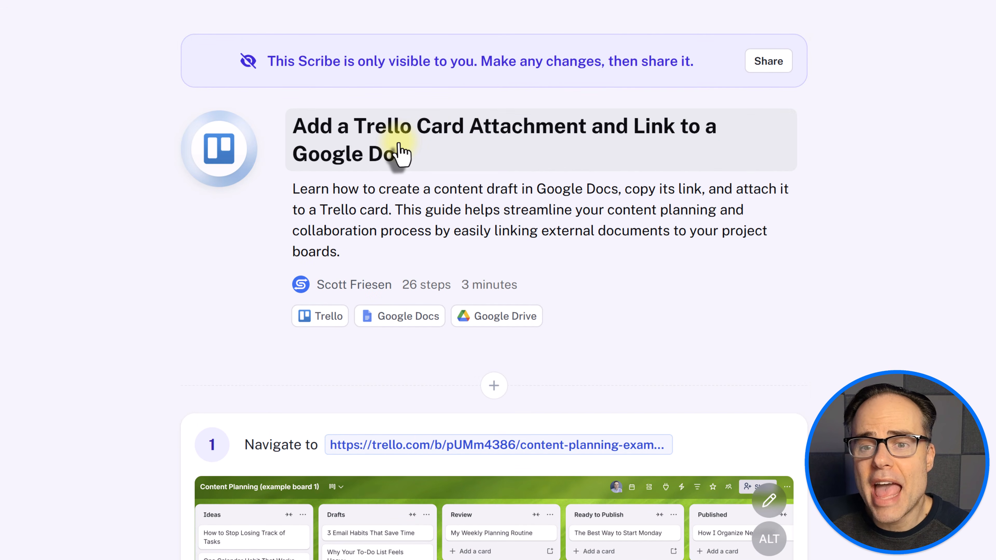
{"action": "left_click", "coordinate": [398, 151]}
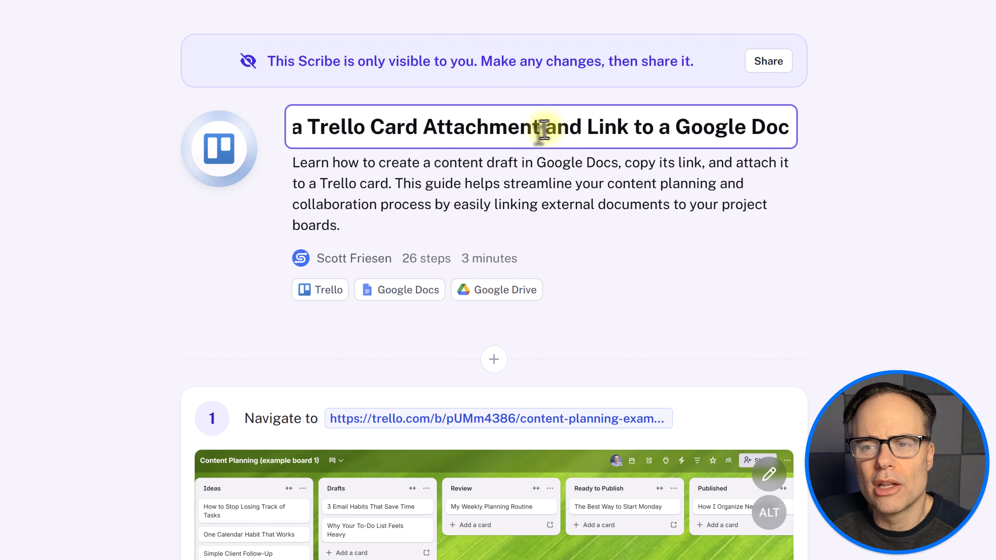
{"action": "triple_click", "coordinate": [526, 132]}
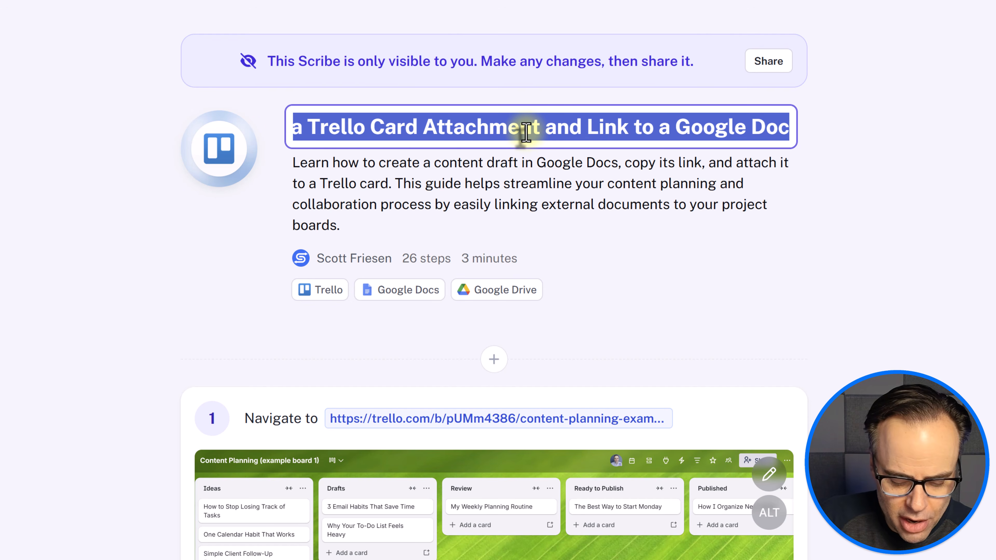
{"action": "type", "text": "Creating a new Content Idea"}
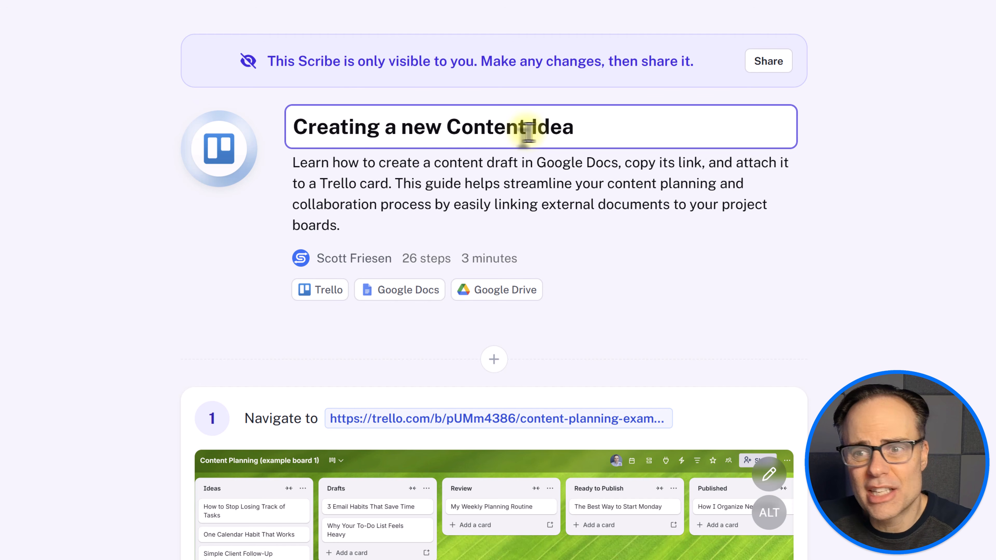
{"action": "left_click", "coordinate": [904, 163]}
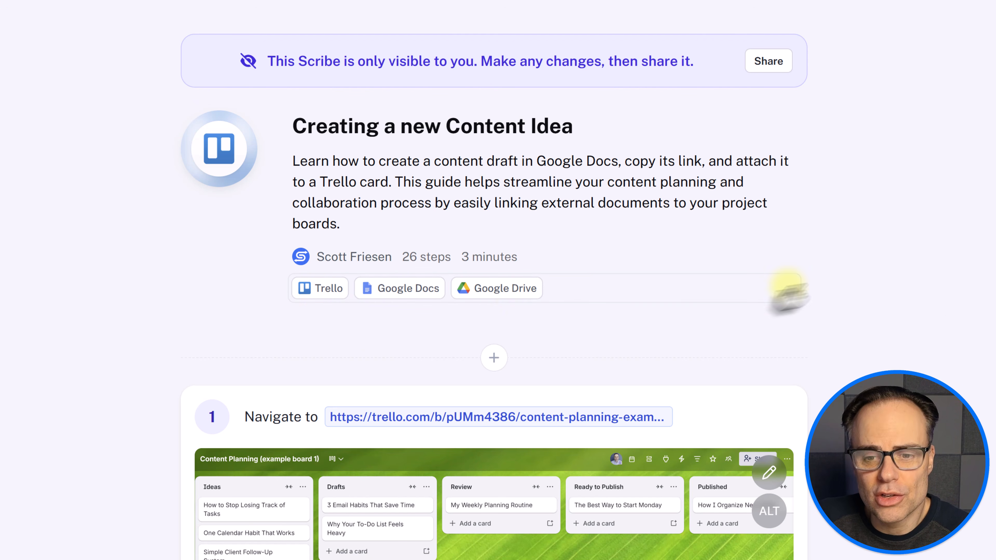
Replace the paste instruction in the guide's third step with "Enter in the name of your content idea".
{"action": "scroll", "coordinate": [957, 304], "scroll_direction": "down", "scroll_amount": 5}
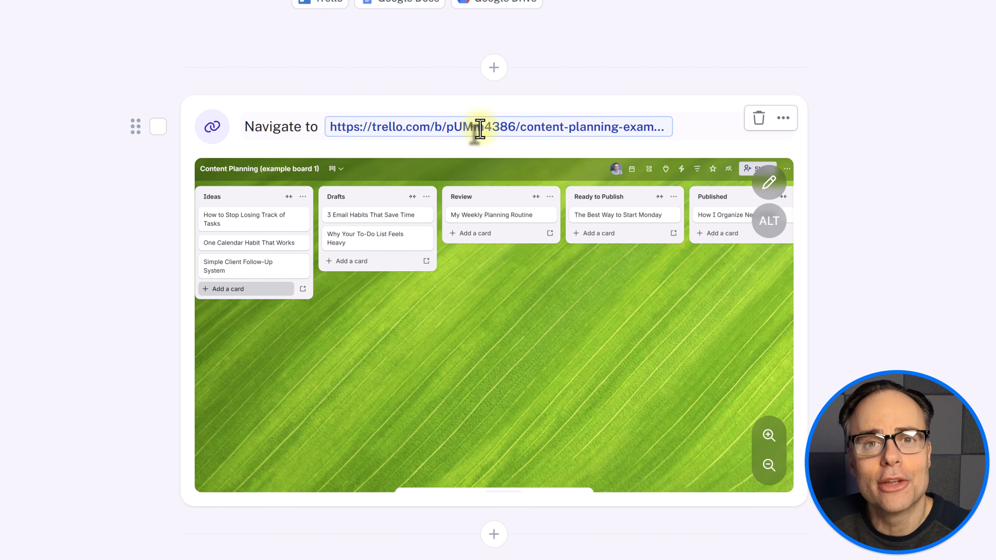
{"action": "scroll", "coordinate": [902, 362], "scroll_direction": "down", "scroll_amount": 10}
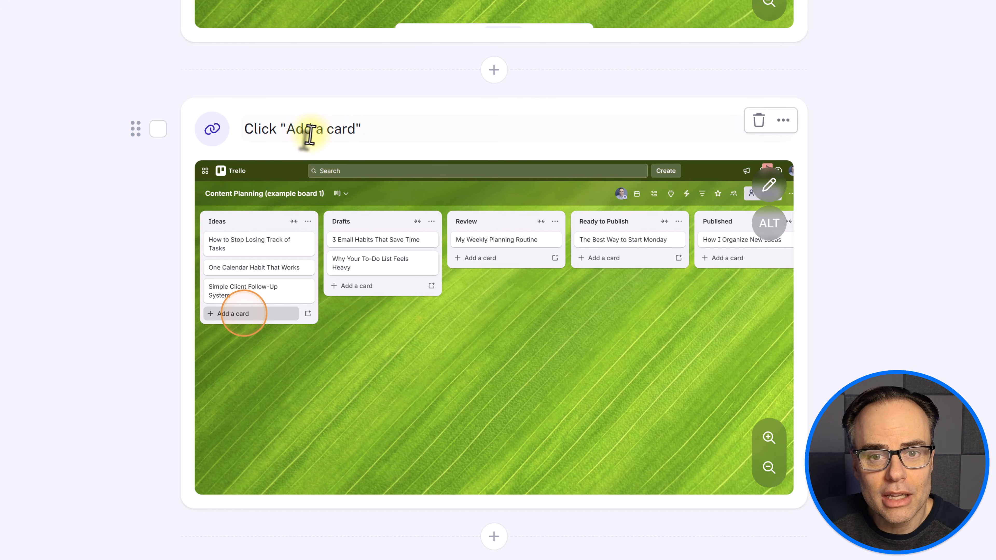
{"action": "scroll", "coordinate": [971, 367], "scroll_direction": "down", "scroll_amount": 10}
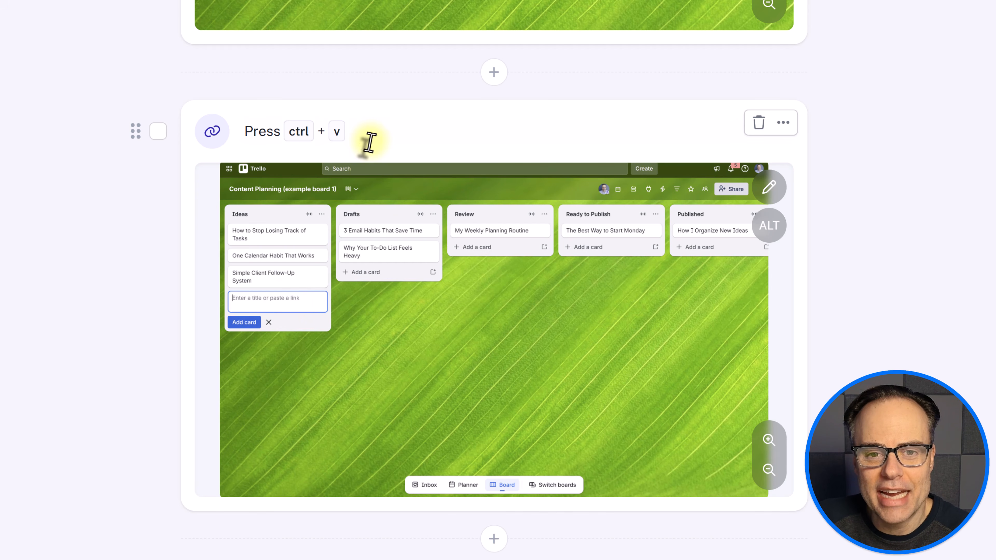
{"action": "scroll", "coordinate": [400, 229], "scroll_direction": "down", "scroll_amount": 5}
{"action": "scroll", "coordinate": [431, 211], "scroll_direction": "up", "scroll_amount": 5}
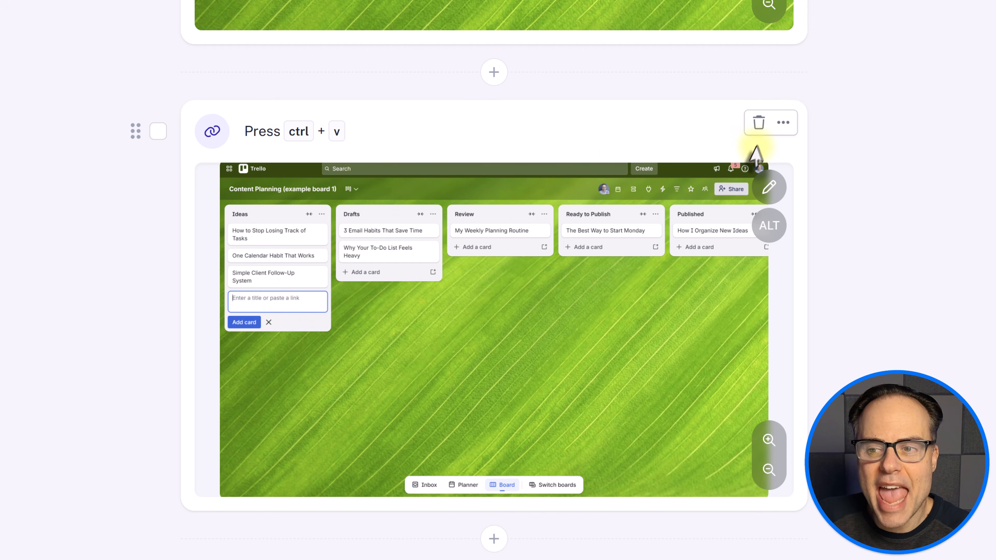
{"action": "left_click", "coordinate": [390, 138]}
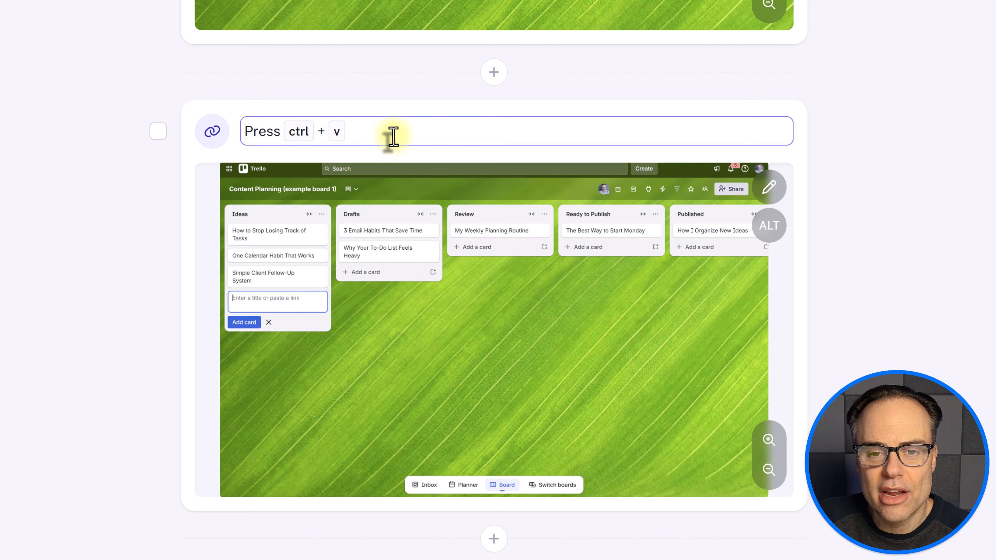
{"action": "left_click_drag", "start_coordinate": [393, 136], "coordinate": [238, 138]}
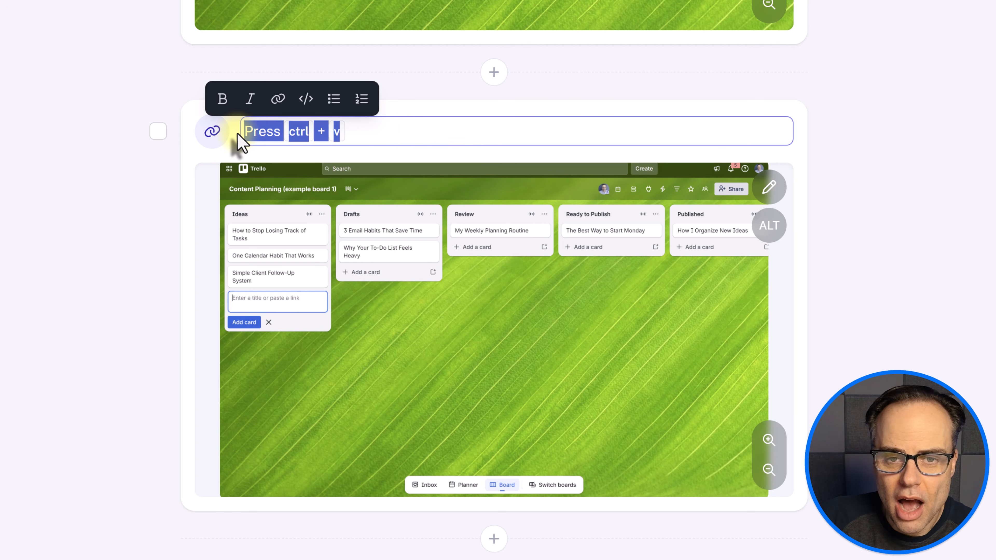
{"action": "key", "text": "BackSpace"}
{"action": "type", "text": "En"}
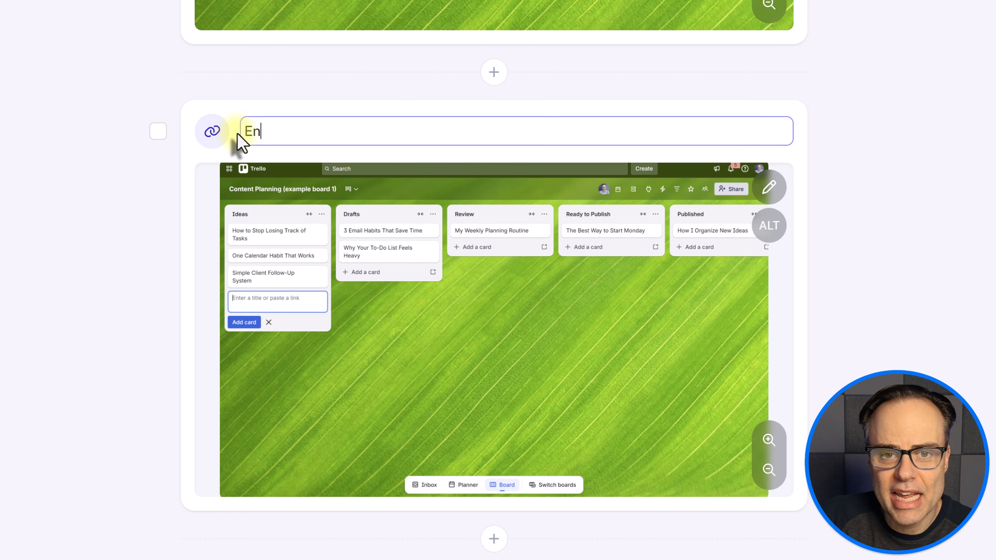
{"action": "type", "text": "ter in the name of your content idea"}
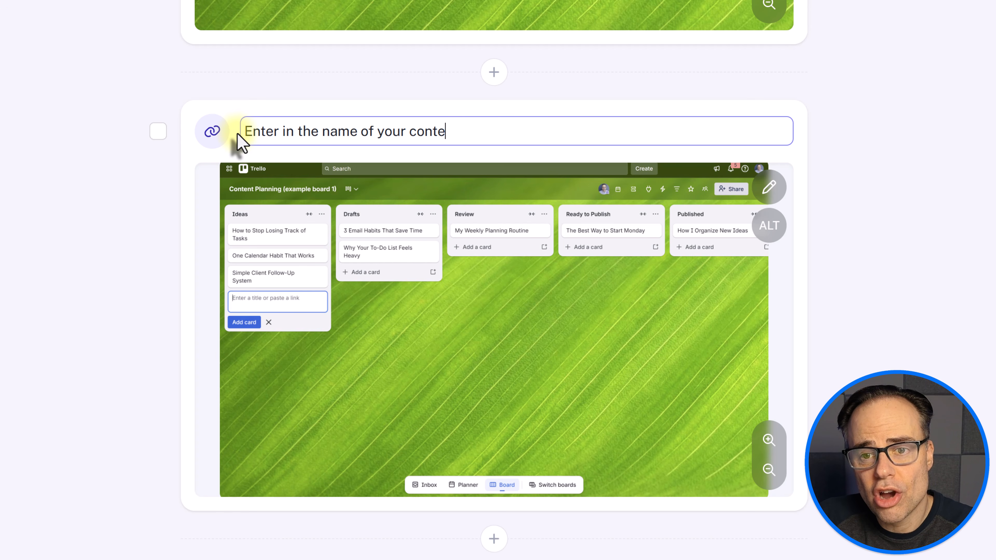
{"action": "left_click", "coordinate": [981, 278]}
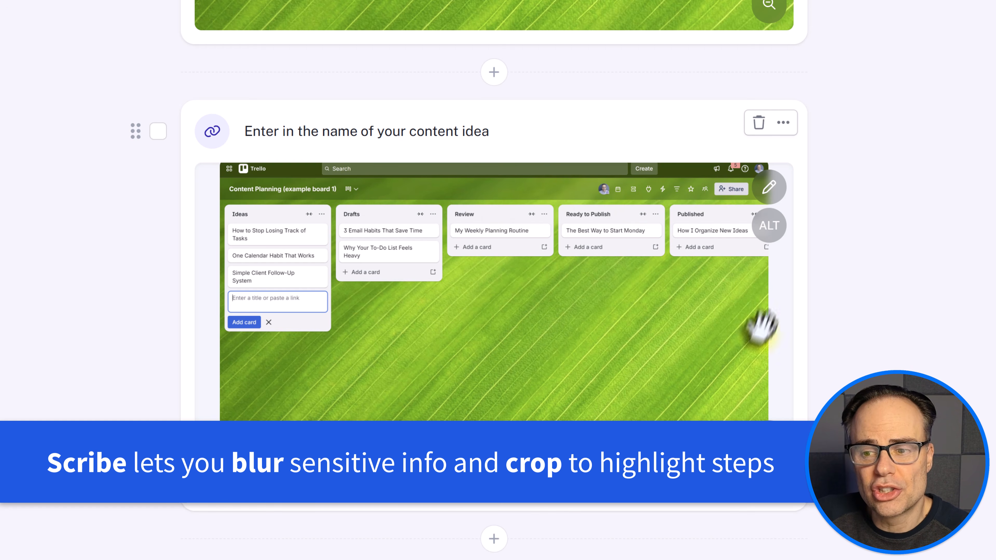
Examine the instructions and screenshots of the guide's remaining steps, from adding the card through the Google Drive and document sharing steps.
{"action": "scroll", "coordinate": [902, 355], "scroll_direction": "down", "scroll_amount": 2}
{"action": "scroll", "coordinate": [899, 346], "scroll_direction": "down", "scroll_amount": 10}
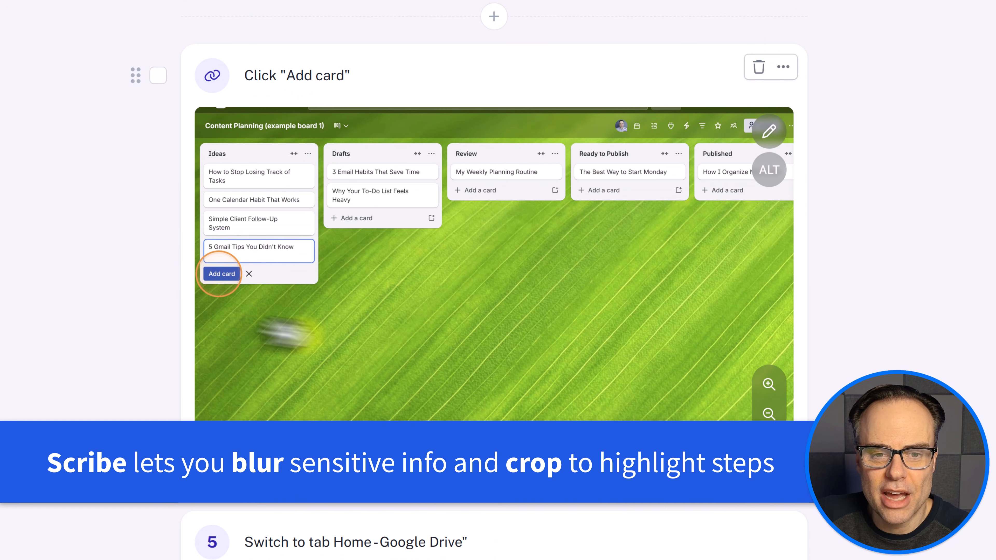
{"action": "scroll", "coordinate": [476, 335], "scroll_direction": "down", "scroll_amount": 4}
{"action": "scroll", "coordinate": [476, 335], "scroll_direction": "down", "scroll_amount": 7}
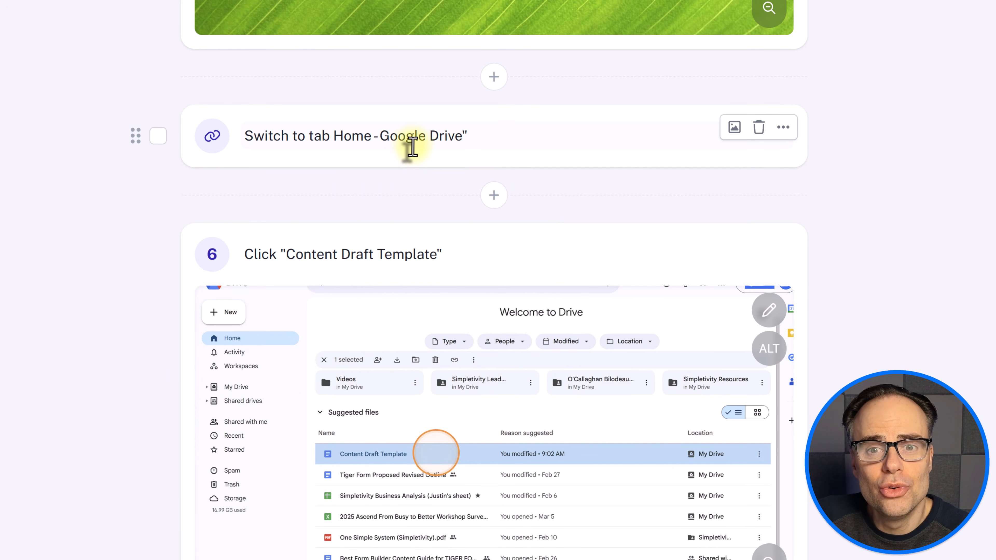
{"action": "scroll", "coordinate": [493, 196], "scroll_direction": "down", "scroll_amount": 4}
{"action": "scroll", "coordinate": [572, 356], "scroll_direction": "down", "scroll_amount": 1}
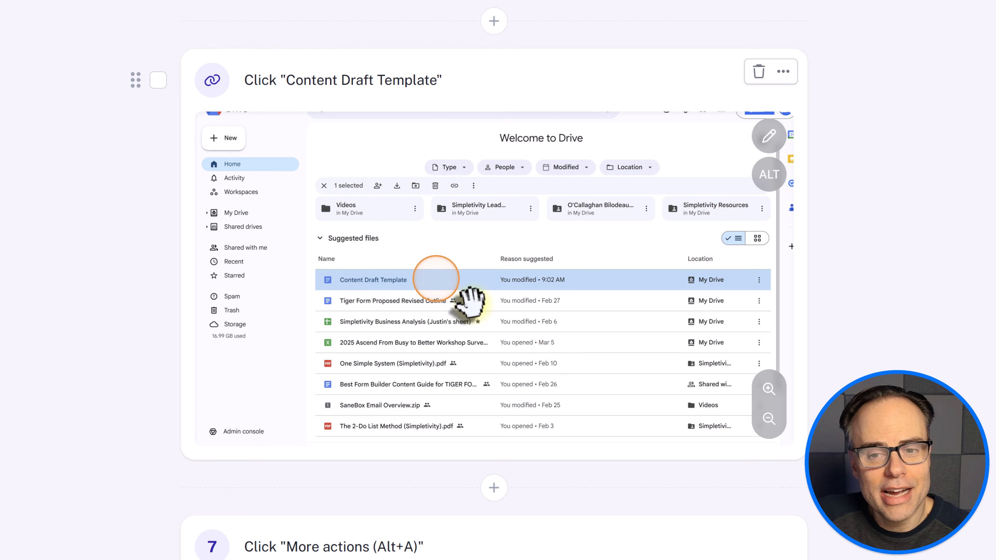
{"action": "scroll", "coordinate": [456, 285], "scroll_direction": "down", "scroll_amount": 6}
{"action": "scroll", "coordinate": [457, 286], "scroll_direction": "down", "scroll_amount": 6}
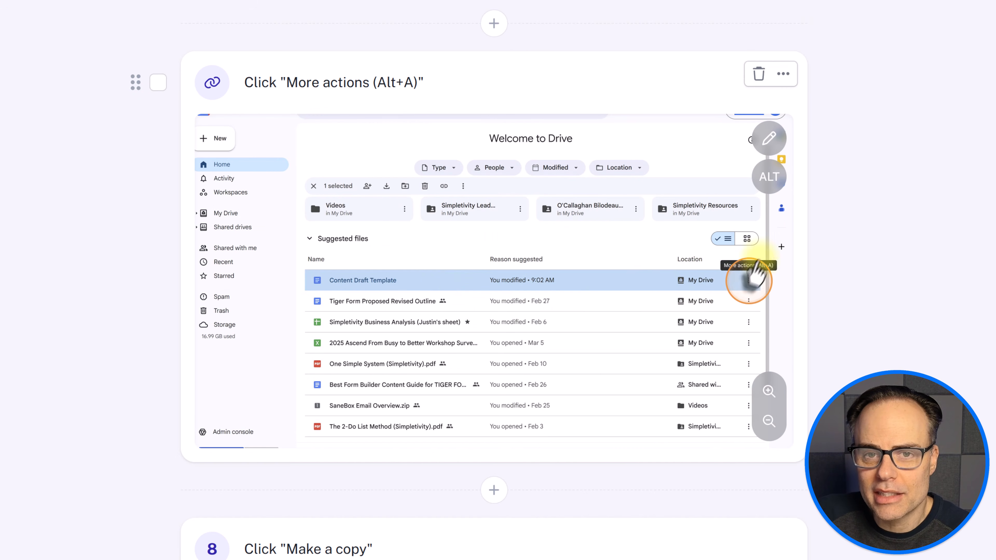
{"action": "scroll", "coordinate": [347, 118], "scroll_direction": "down", "scroll_amount": 10}
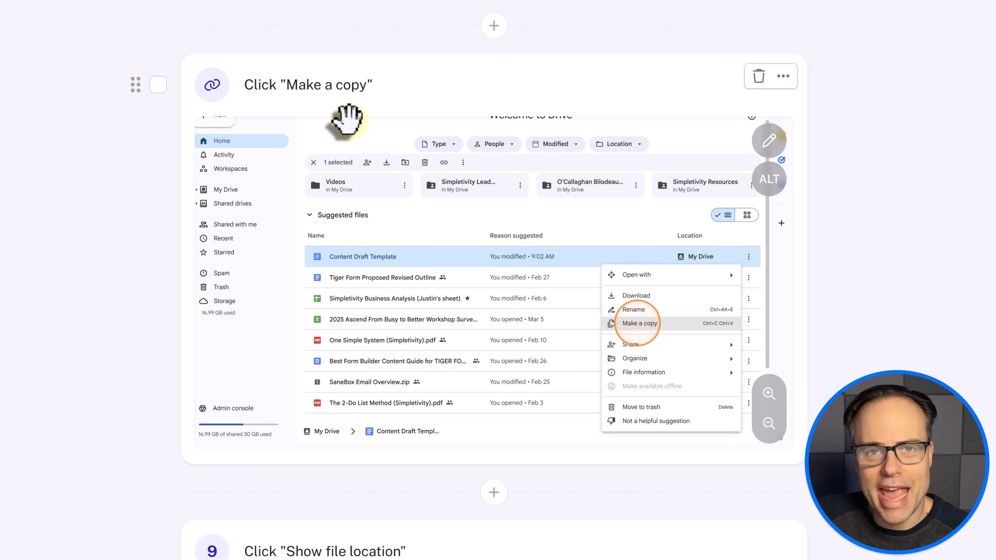
{"action": "scroll", "coordinate": [494, 281], "scroll_direction": "down", "scroll_amount": 20}
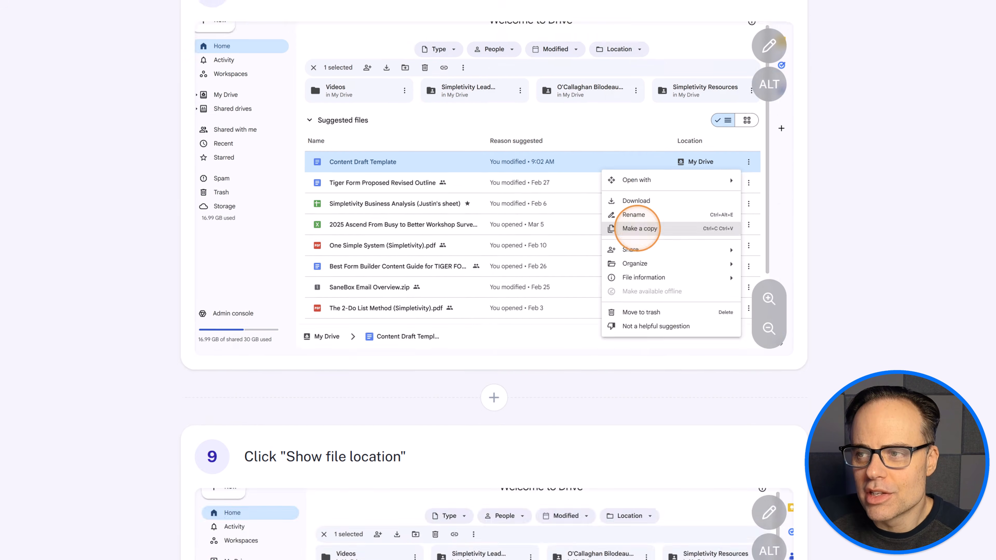
{"action": "scroll", "coordinate": [494, 280], "scroll_direction": "down", "scroll_amount": 20}
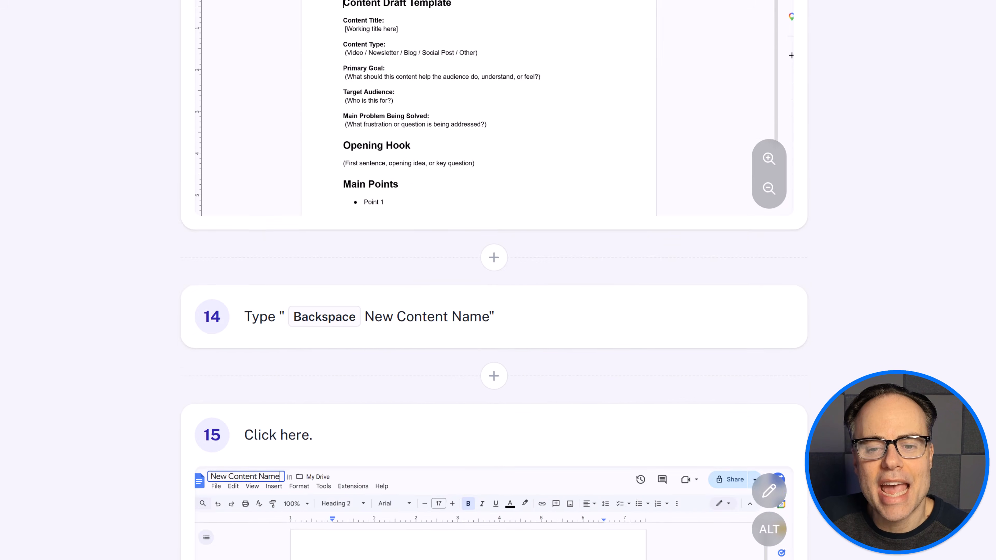
{"action": "scroll", "coordinate": [495, 280], "scroll_direction": "down", "scroll_amount": 5}
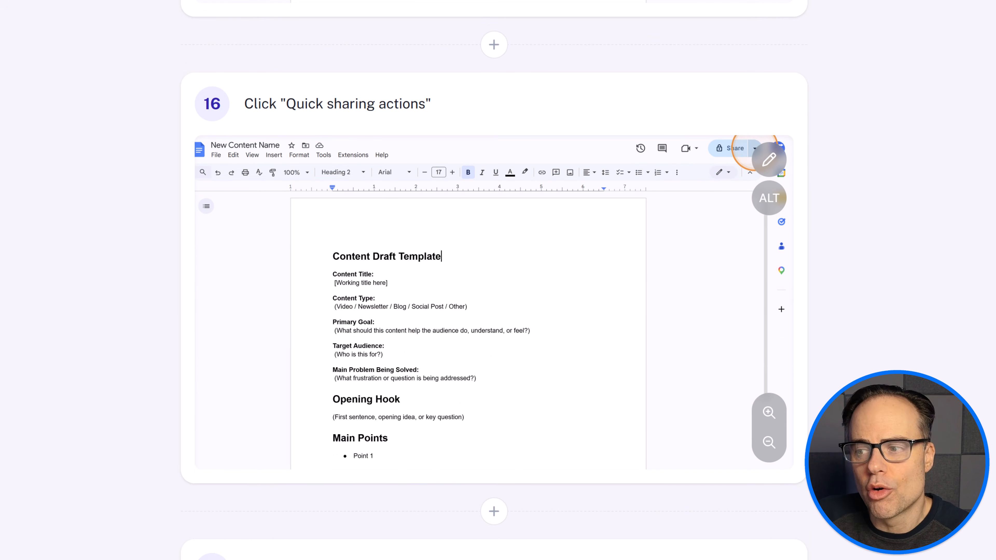
{"action": "scroll", "coordinate": [494, 280], "scroll_direction": "up", "scroll_amount": 20}
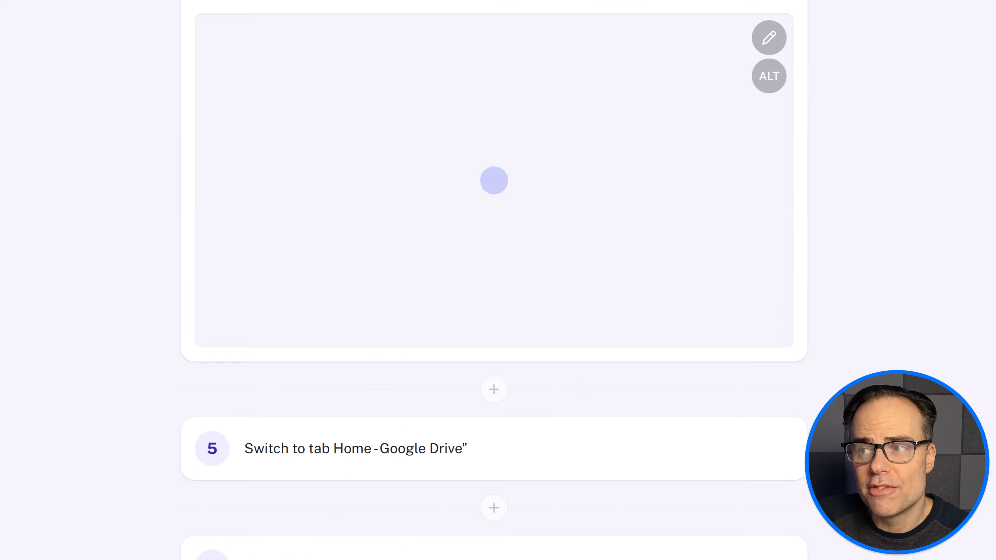
{"action": "scroll", "coordinate": [495, 280], "scroll_direction": "up", "scroll_amount": 4}
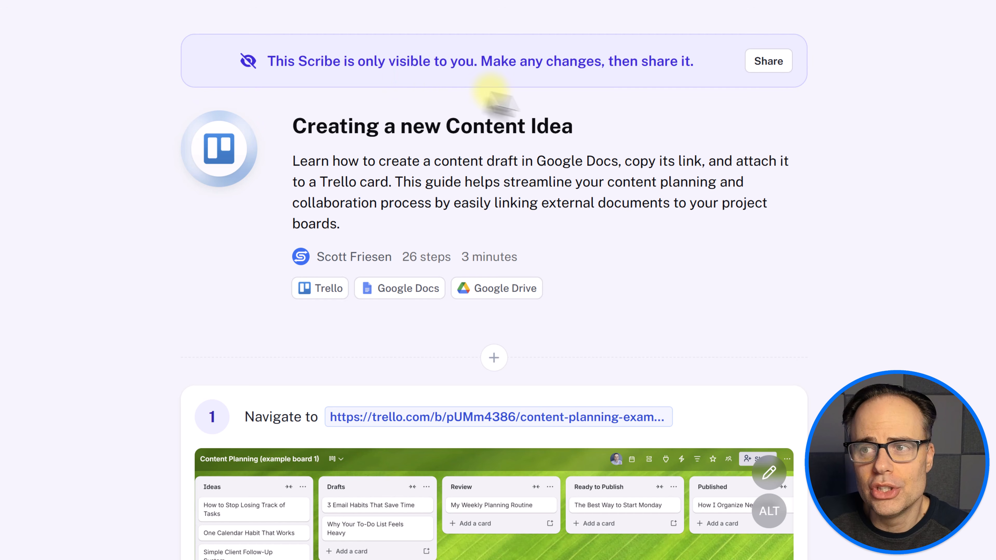
Look through the guide's sharing, embedding and export options, and close the dialog without sharing.
{"action": "left_click", "coordinate": [768, 63]}
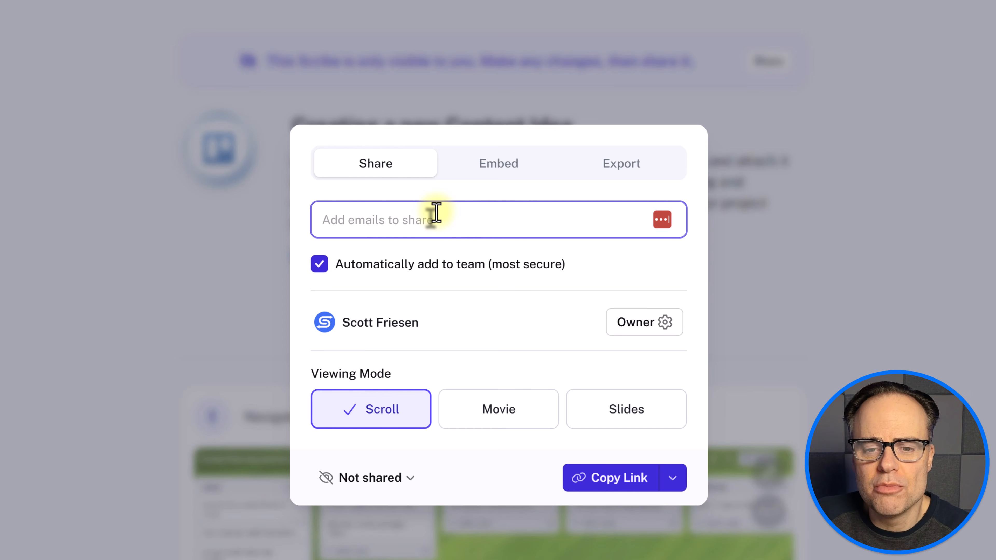
{"action": "left_click", "coordinate": [496, 167]}
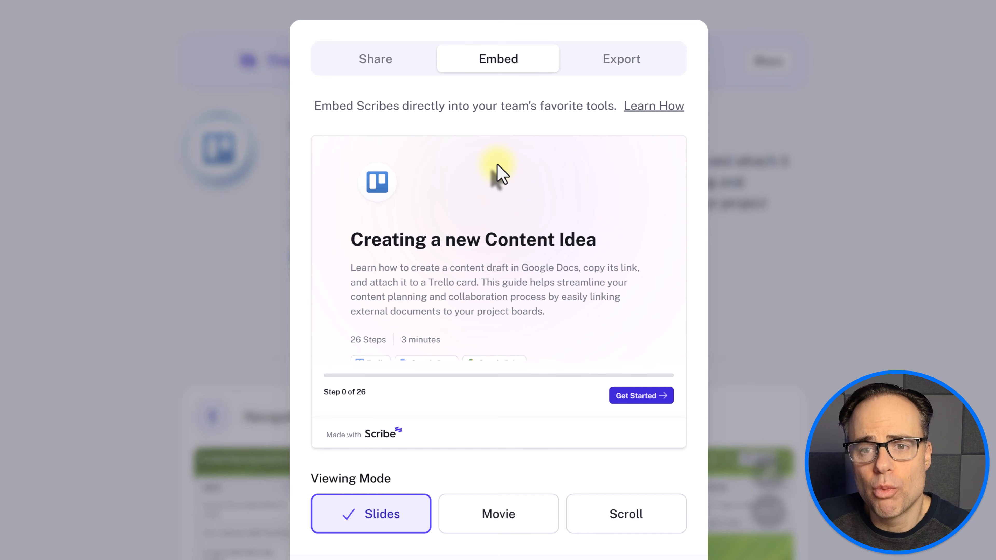
{"action": "left_click", "coordinate": [599, 67]}
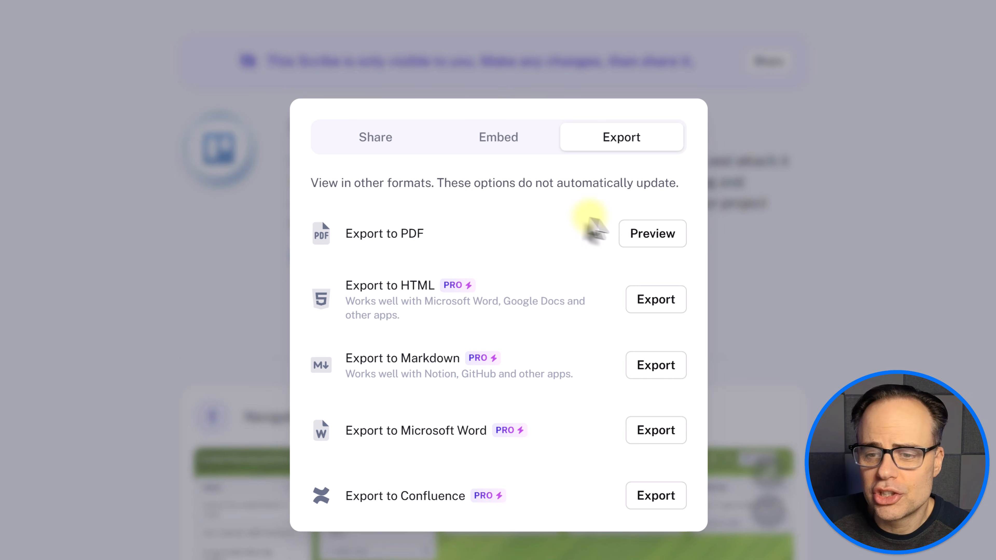
{"action": "left_click", "coordinate": [903, 226]}
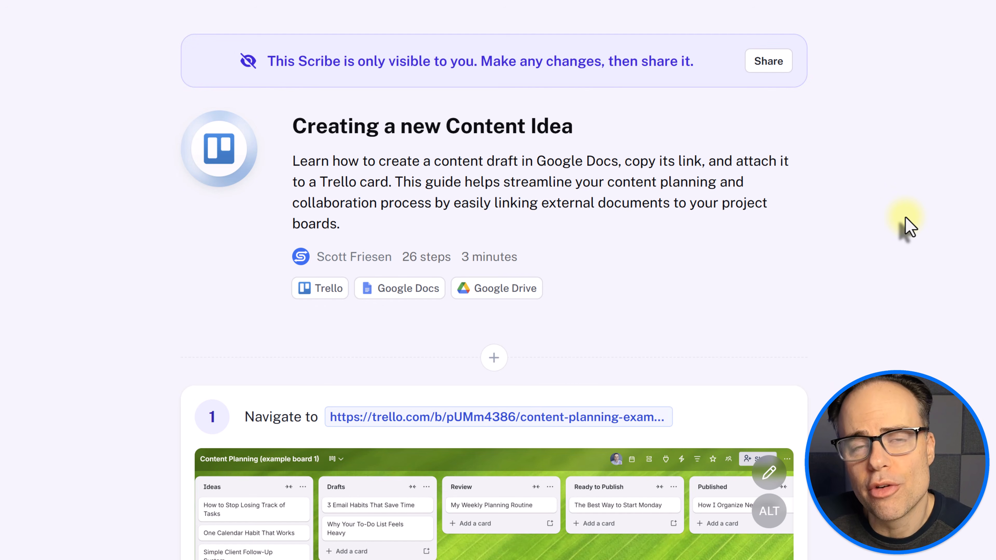